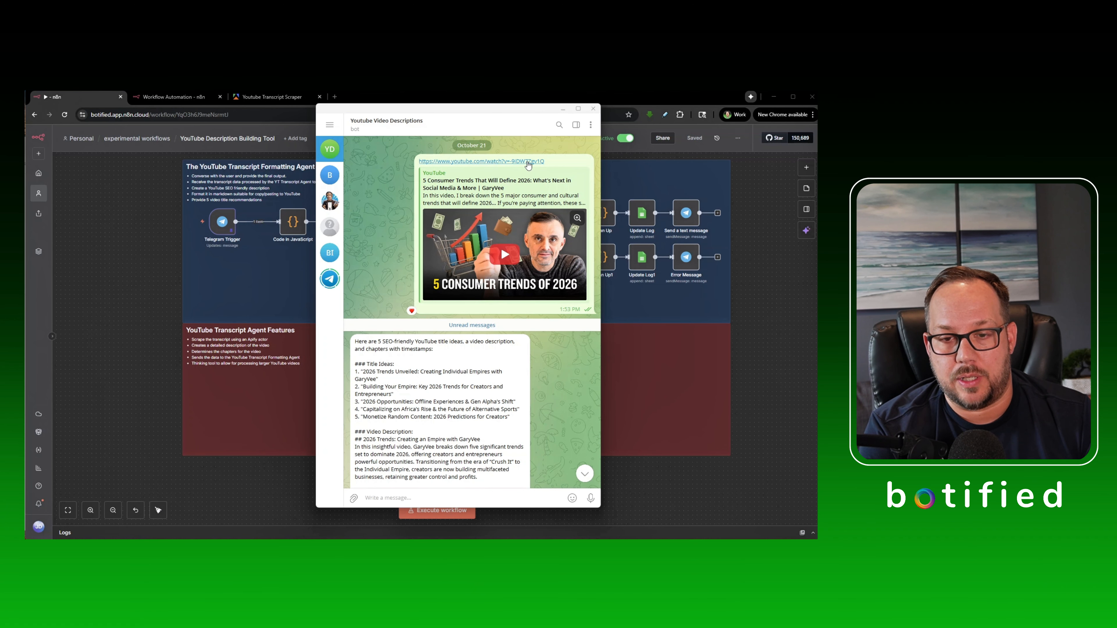
- Review the bot's reply to the YouTube link, covering the title ideas, video description, chapters and follow links
{"action": "scroll", "coordinate": [457, 167], "scroll_direction": "down", "scroll_amount": 2}
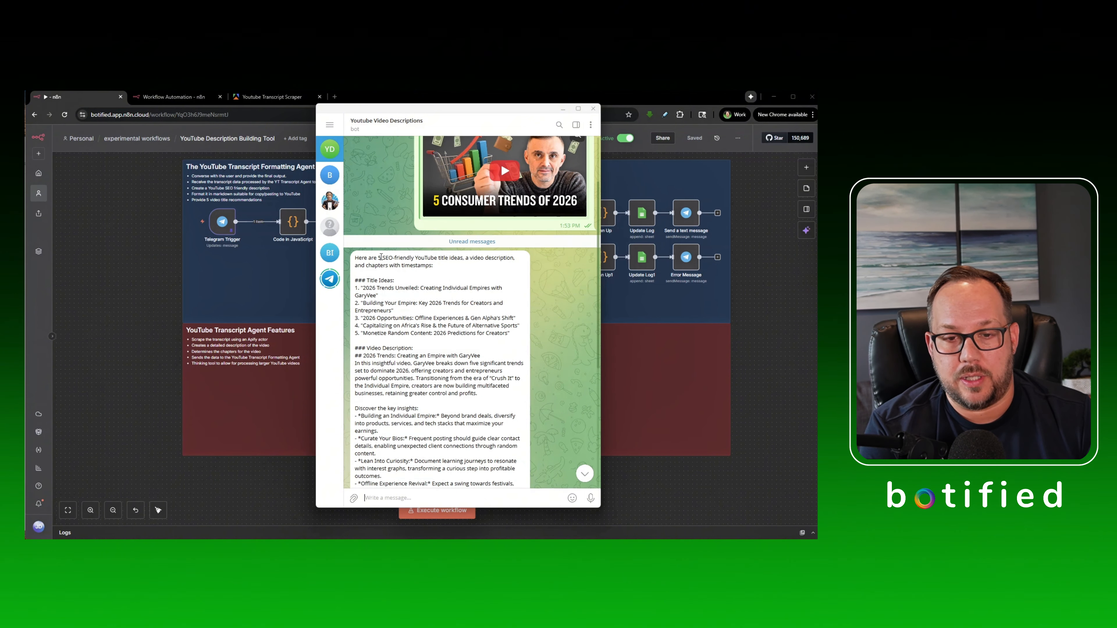
{"action": "scroll", "coordinate": [439, 295], "scroll_direction": "down", "scroll_amount": 1}
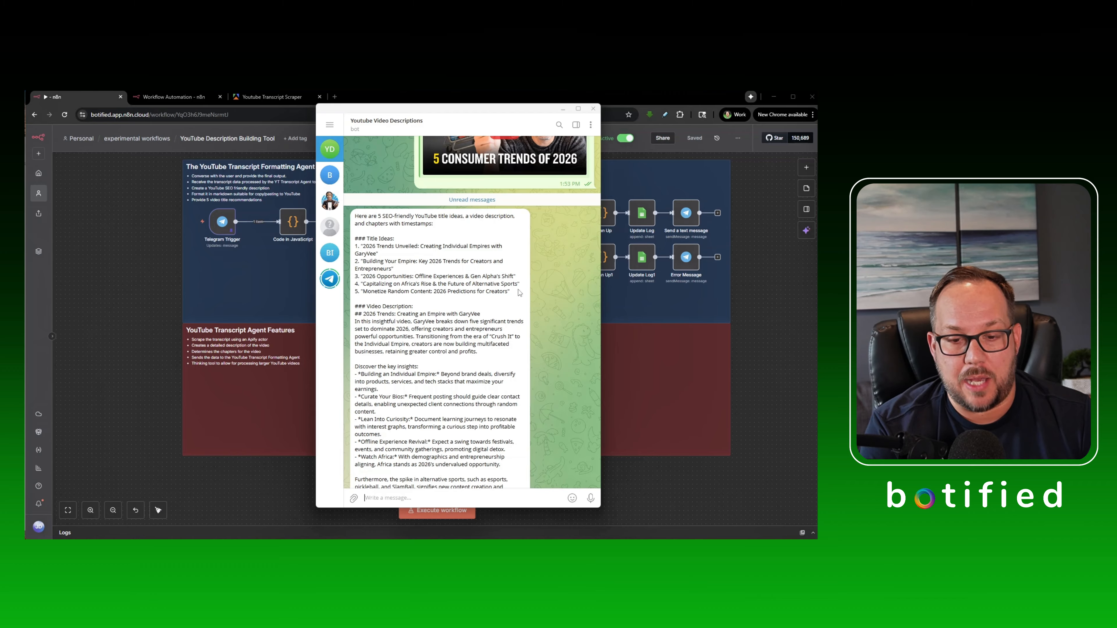
{"action": "left_click_drag", "start_coordinate": [520, 293], "coordinate": [357, 248]}
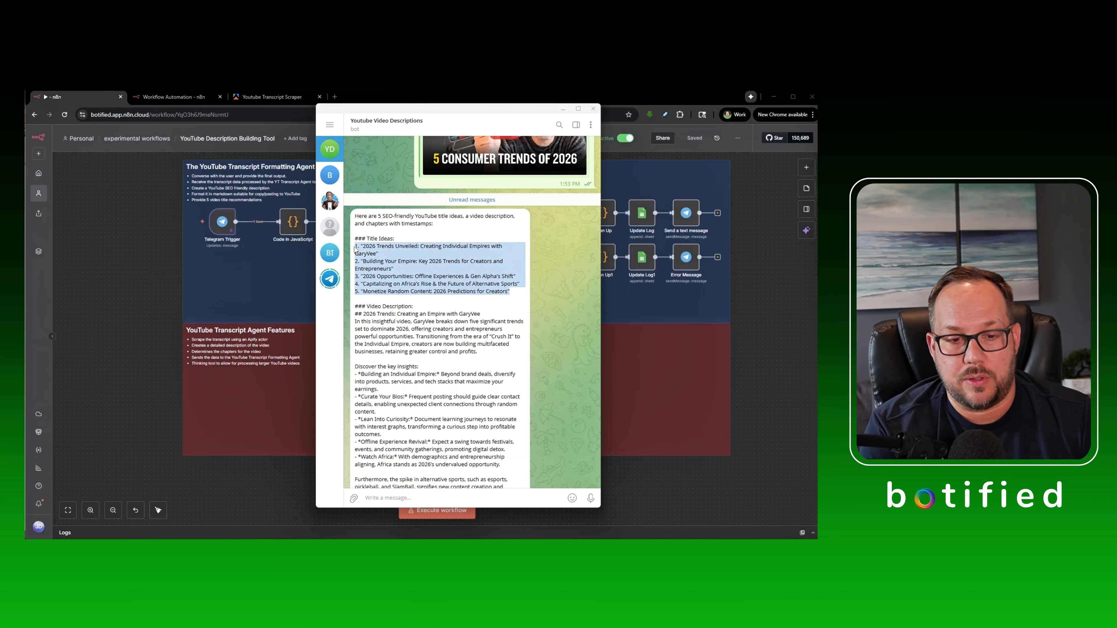
{"action": "scroll", "coordinate": [434, 298], "scroll_direction": "down", "scroll_amount": 3}
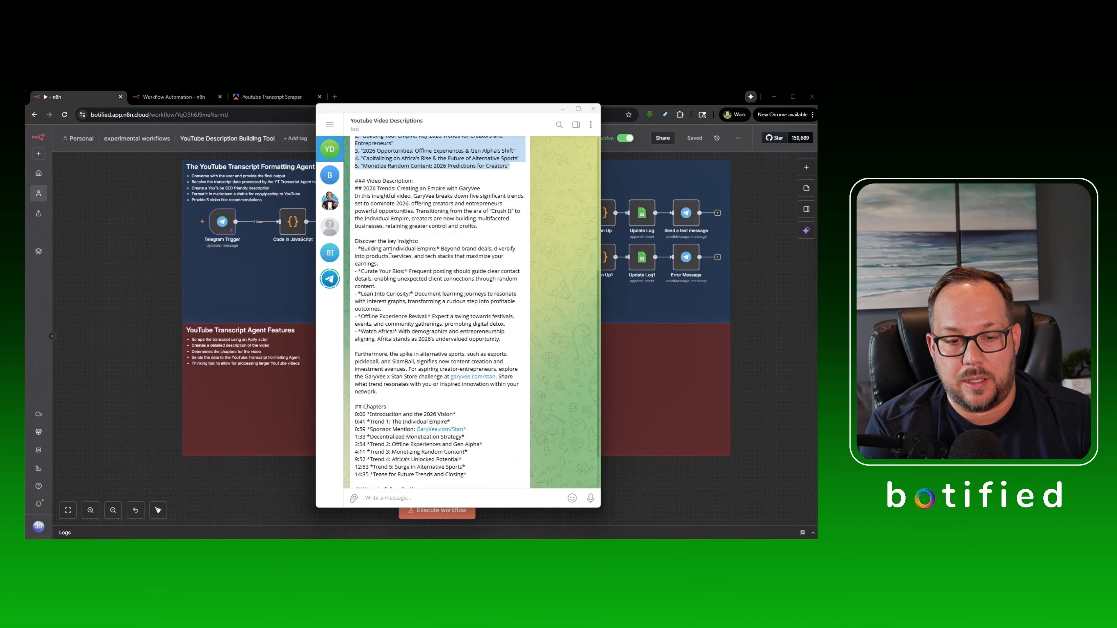
{"action": "scroll", "coordinate": [431, 270], "scroll_direction": "down", "scroll_amount": 2}
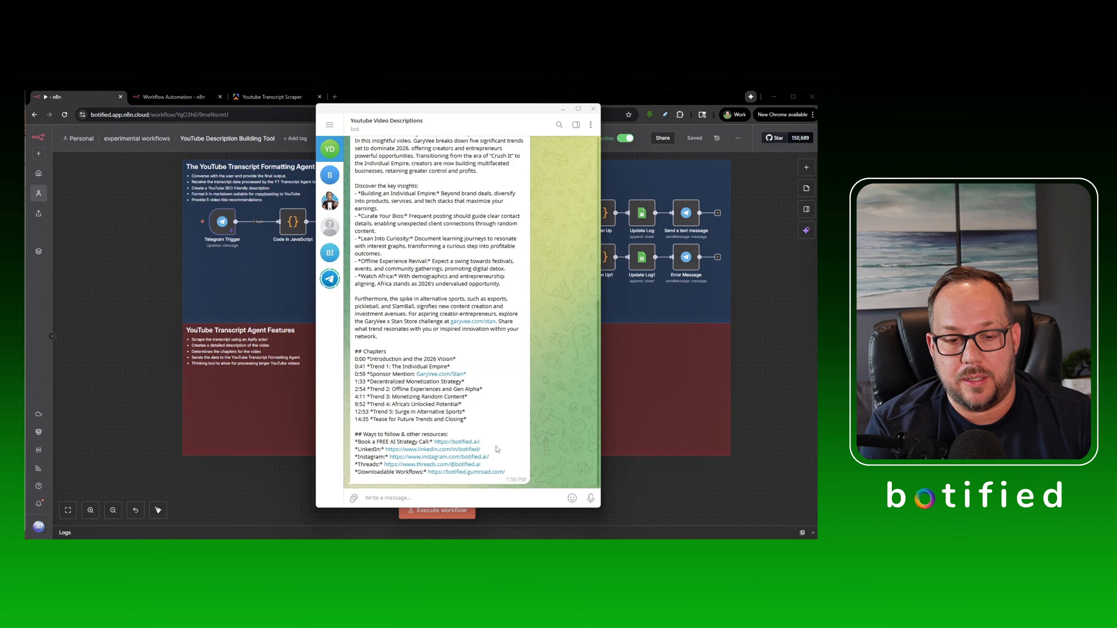
{"action": "mouse_move", "coordinate": [480, 422]}
{"action": "left_mouse_down"}
{"action": "mouse_move", "coordinate": [344, 356]}
{"action": "mouse_move", "coordinate": [492, 428]}
{"action": "left_mouse_up"}
{"action": "left_click_drag", "start_coordinate": [524, 471], "coordinate": [351, 441]}
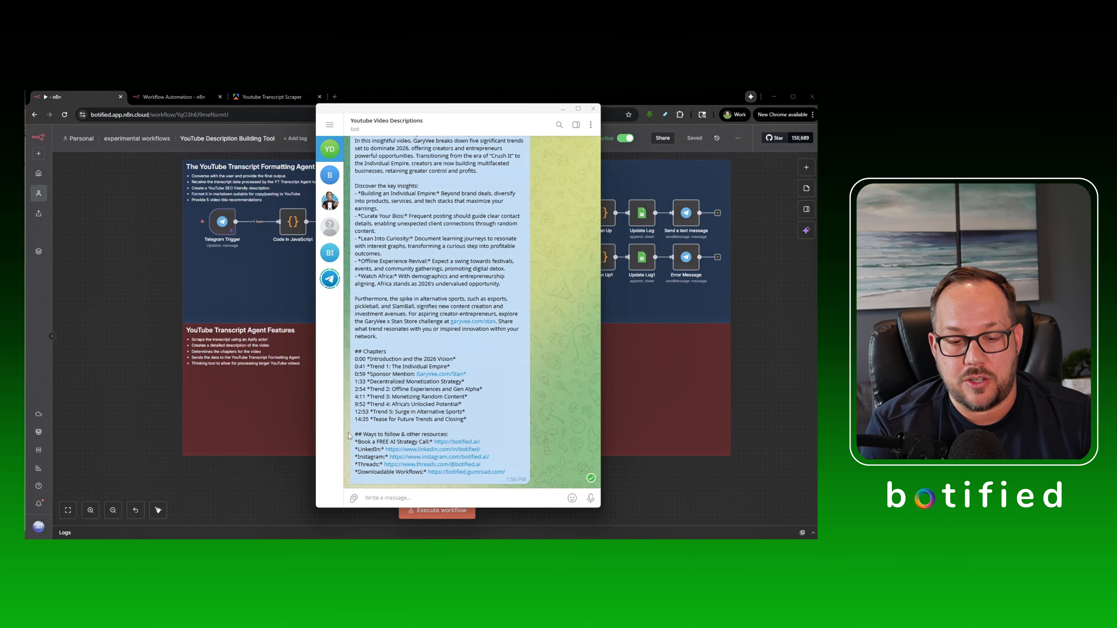
{"action": "left_click", "coordinate": [363, 409]}
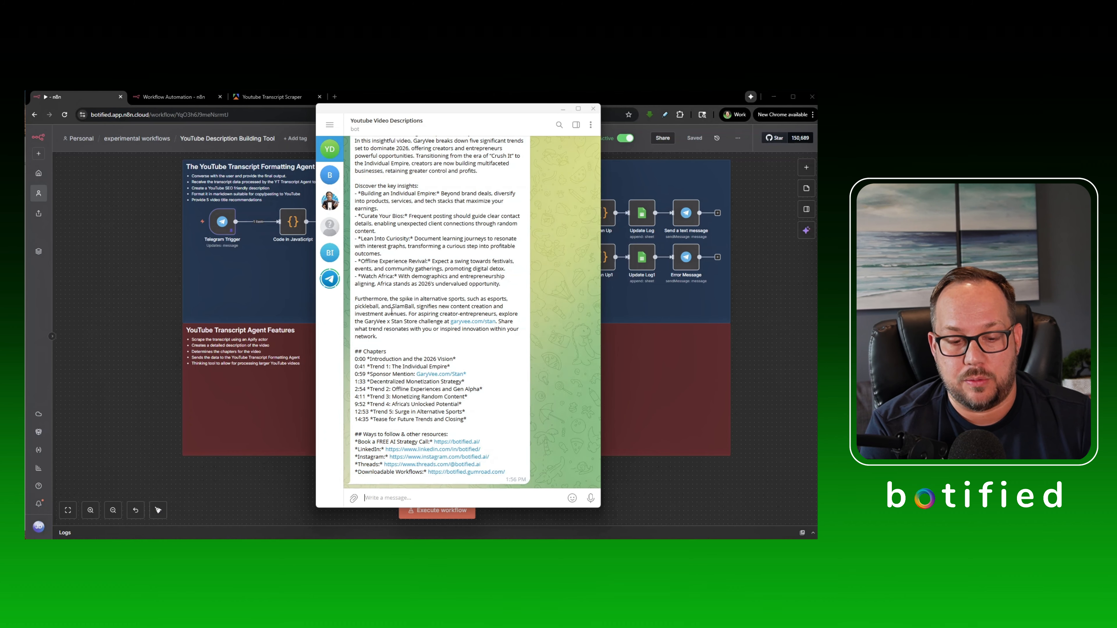
{"action": "scroll", "coordinate": [398, 218], "scroll_direction": "up", "scroll_amount": 2}
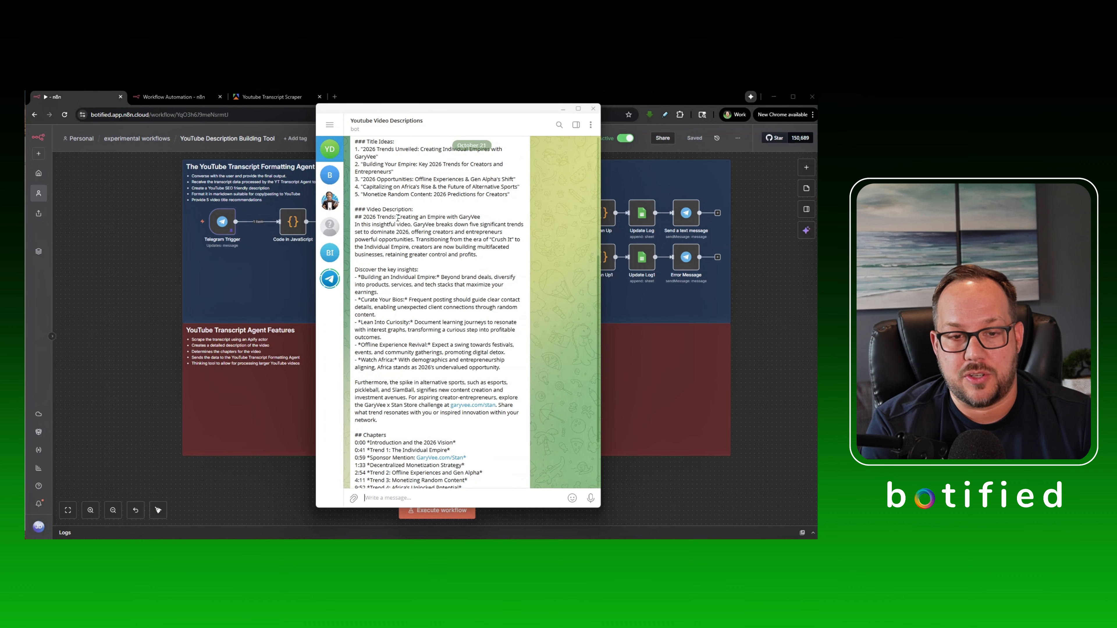
{"action": "scroll", "coordinate": [397, 217], "scroll_direction": "up", "scroll_amount": 2}
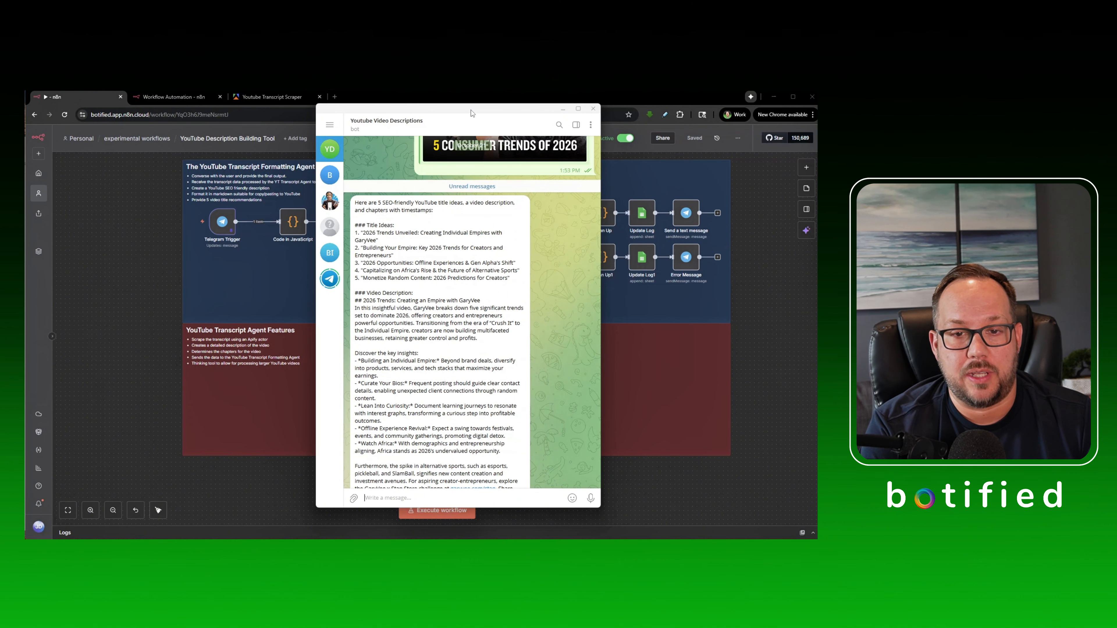
- Switch to n8n and examine the YouTube Description Building Tool workflow, from its Telegram Trigger to the agents and logging nodes
{"action": "key", "text": "alt+Tab"}
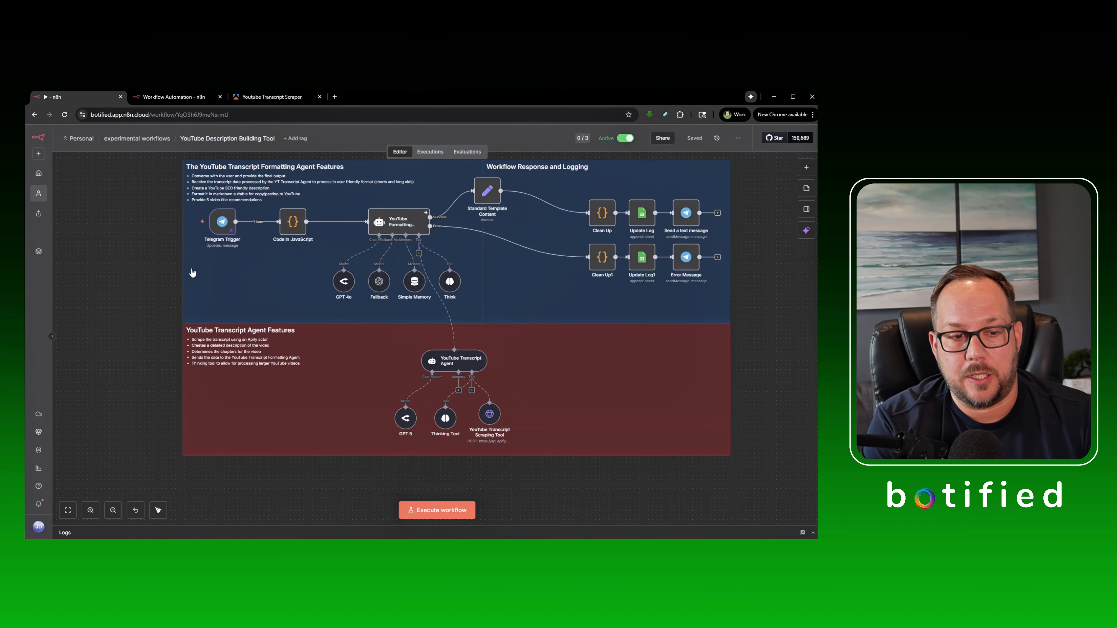
{"action": "mouse_move", "coordinate": [218, 242]}
{"action": "scroll", "coordinate": [216, 249], "scroll_direction": "up", "scroll_amount": 5}
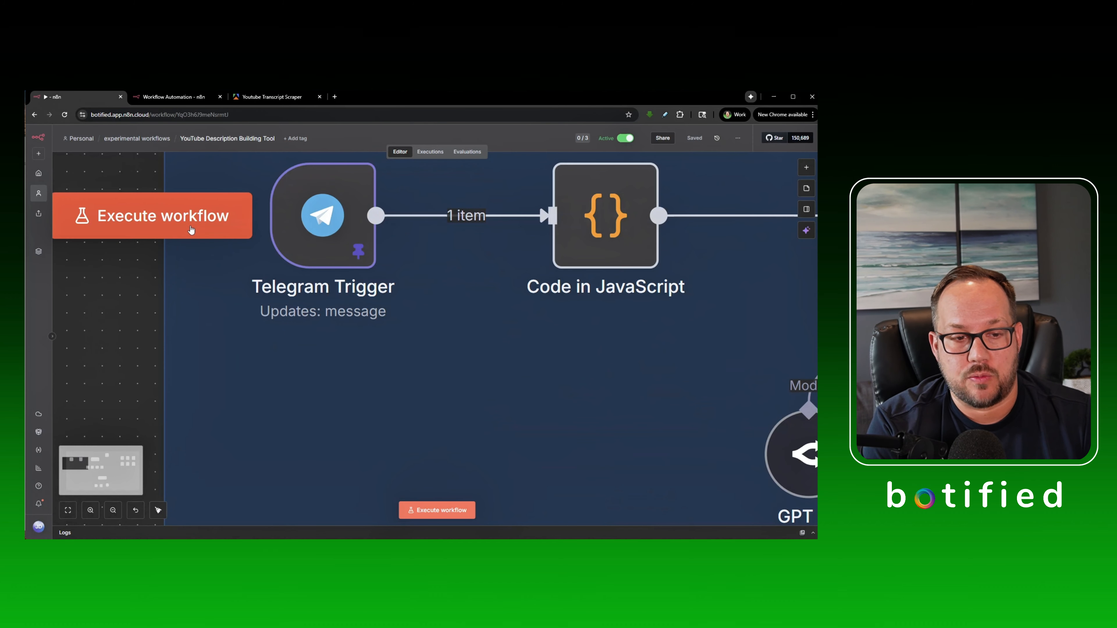
{"action": "scroll", "coordinate": [291, 281], "scroll_direction": "up", "scroll_amount": 3}
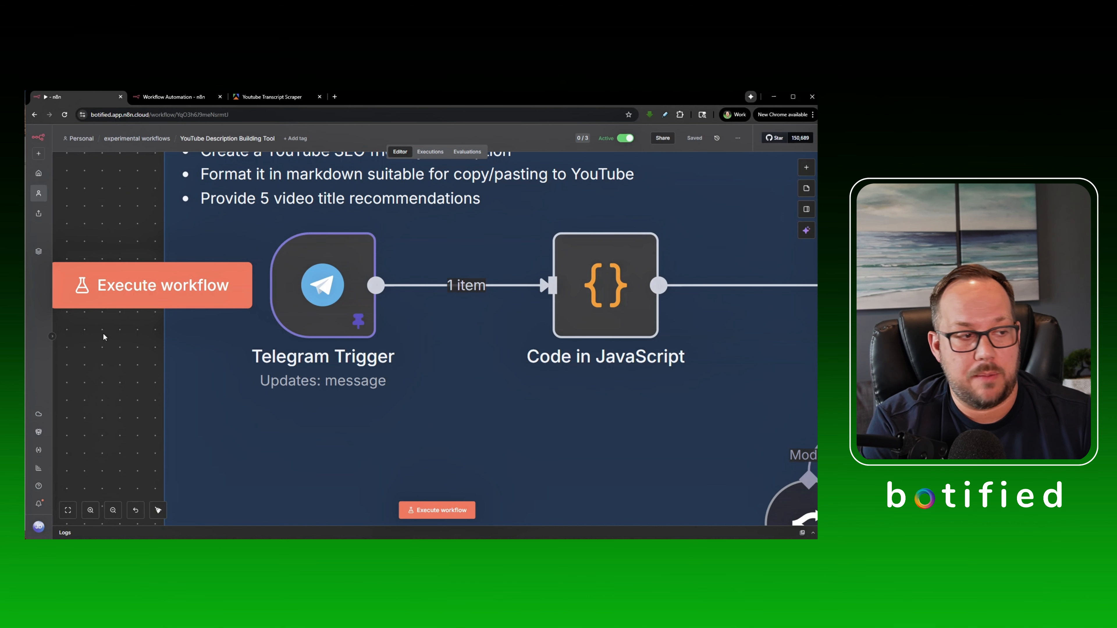
{"action": "mouse_move", "coordinate": [26, 142]}
{"action": "left_mouse_down"}
{"action": "mouse_move", "coordinate": [387, 140]}
{"action": "mouse_move", "coordinate": [26, 140]}
{"action": "left_mouse_up"}
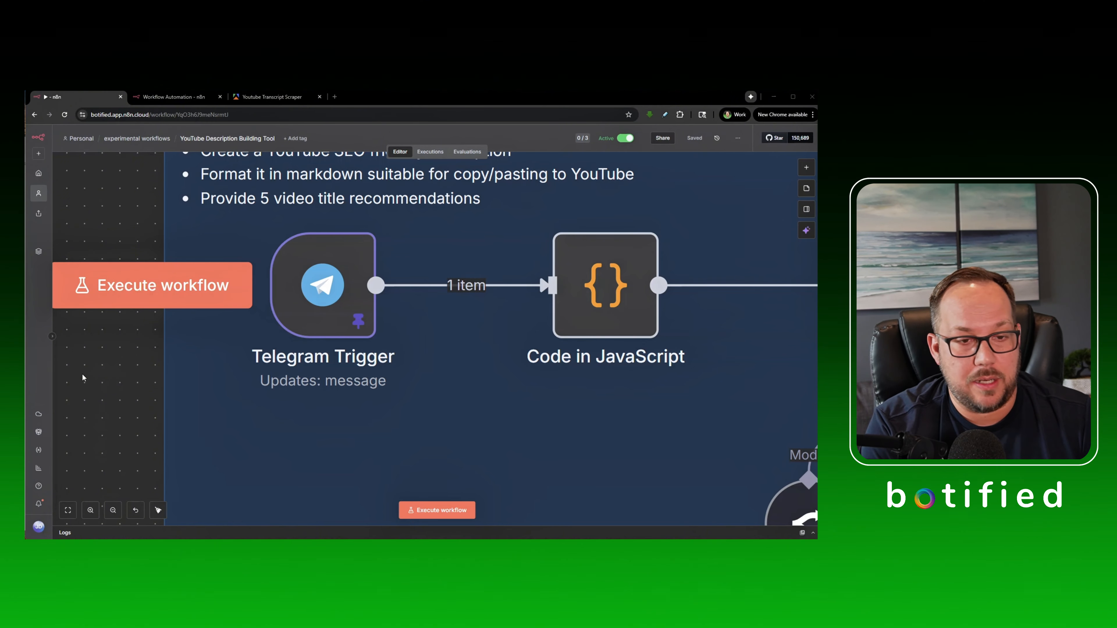
{"action": "scroll", "coordinate": [102, 367], "scroll_direction": "down", "scroll_amount": 3}
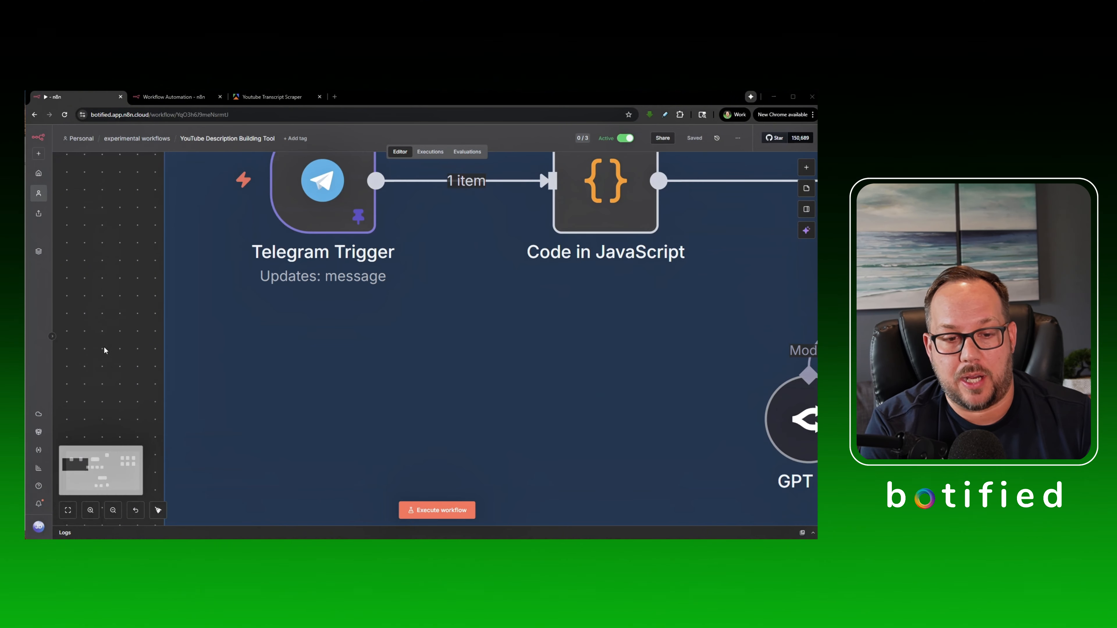
{"action": "scroll", "coordinate": [119, 283], "scroll_direction": "down", "scroll_amount": 8}
{"action": "left_click_drag", "start_coordinate": [90, 183], "coordinate": [87, 231]}
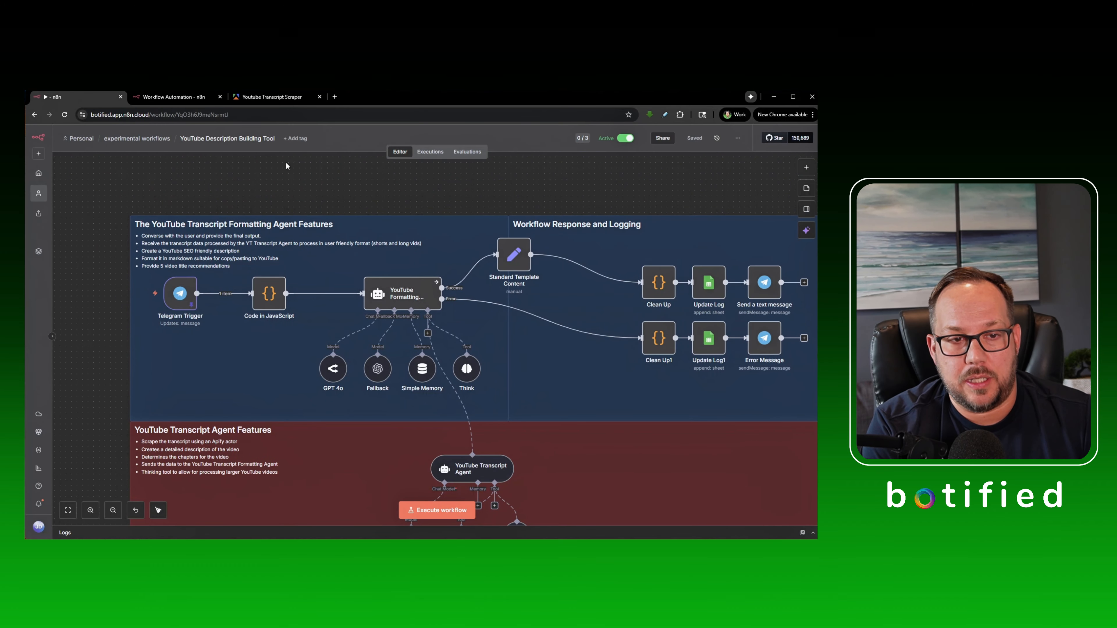
- Inspect the video URL input of the Youtube Transcript Scraper actor in Apify and return to the n8n workflow
{"action": "left_click", "coordinate": [258, 97]}
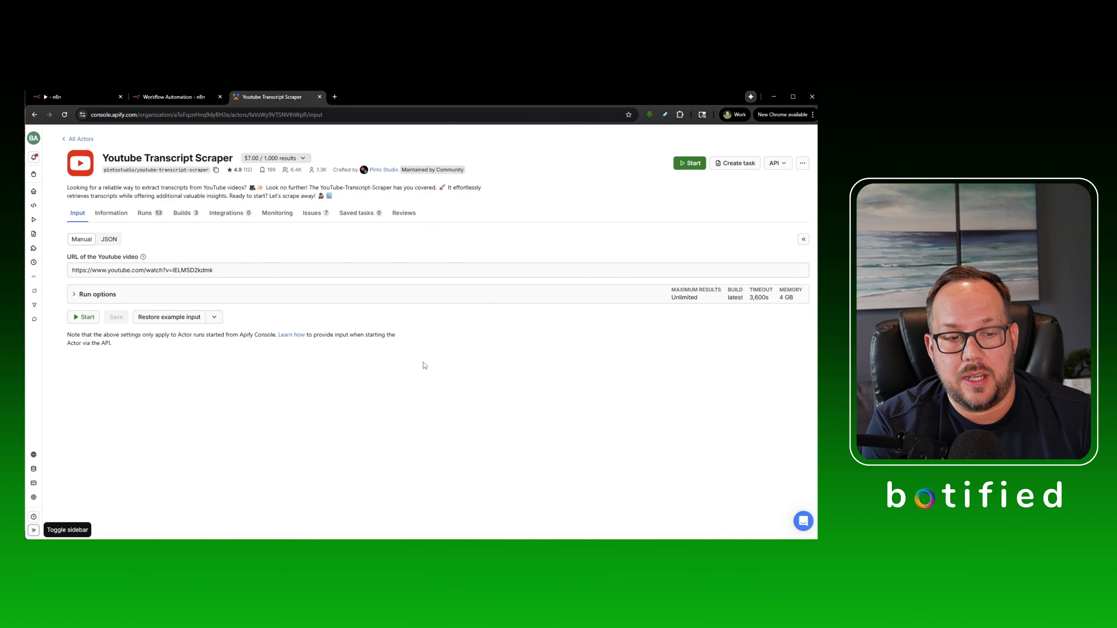
{"action": "left_click_drag", "start_coordinate": [213, 271], "coordinate": [53, 275]}
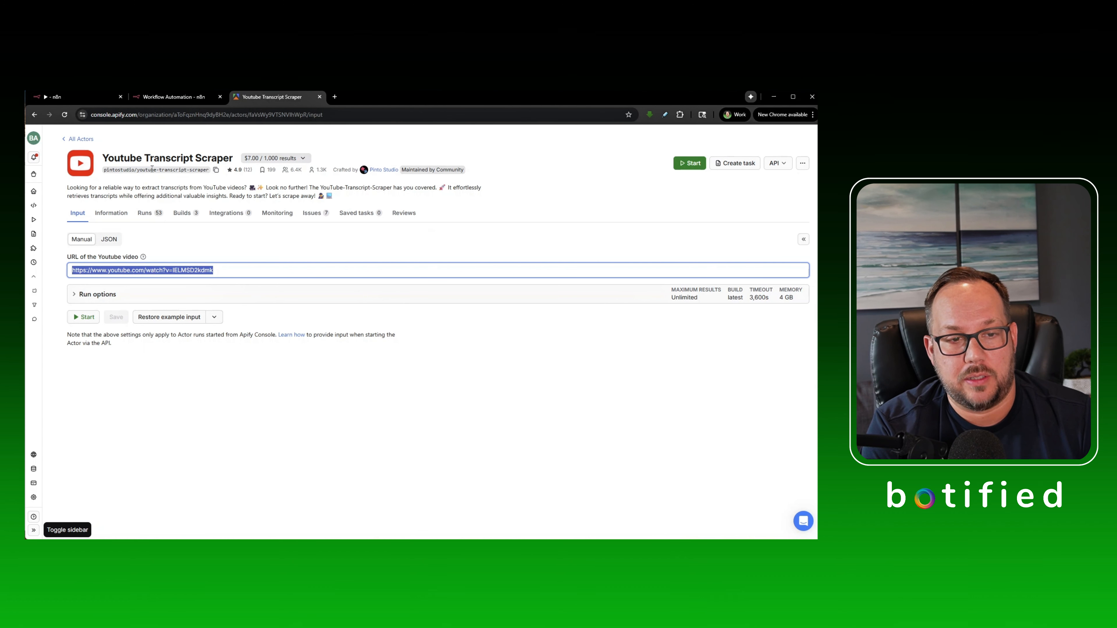
{"action": "left_click", "coordinate": [68, 96]}
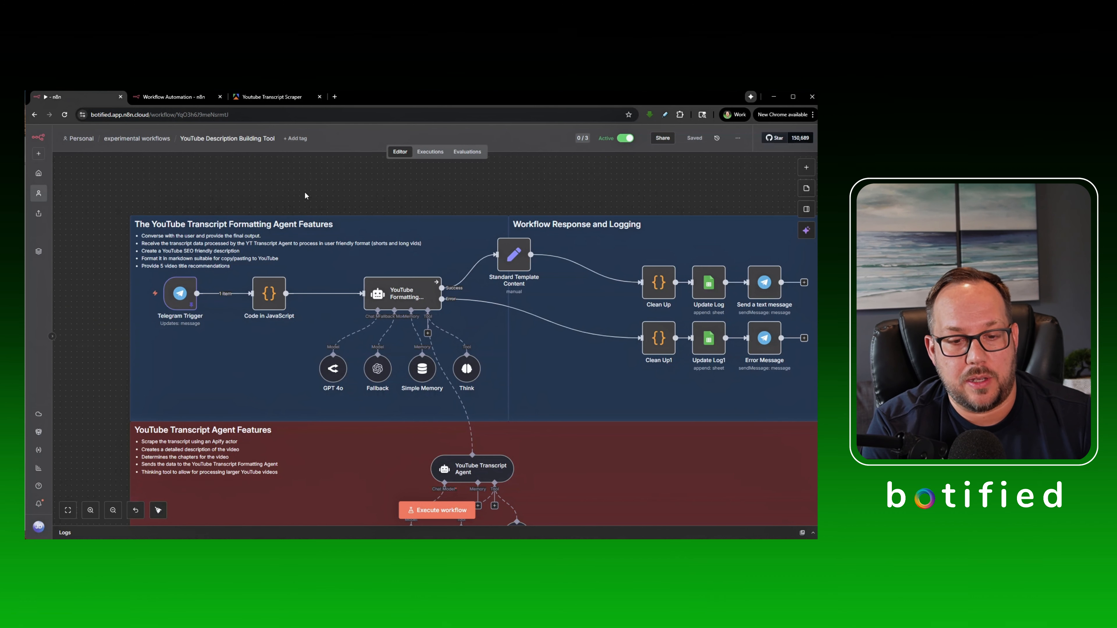
{"action": "left_click_drag", "start_coordinate": [305, 193], "coordinate": [241, 157]}
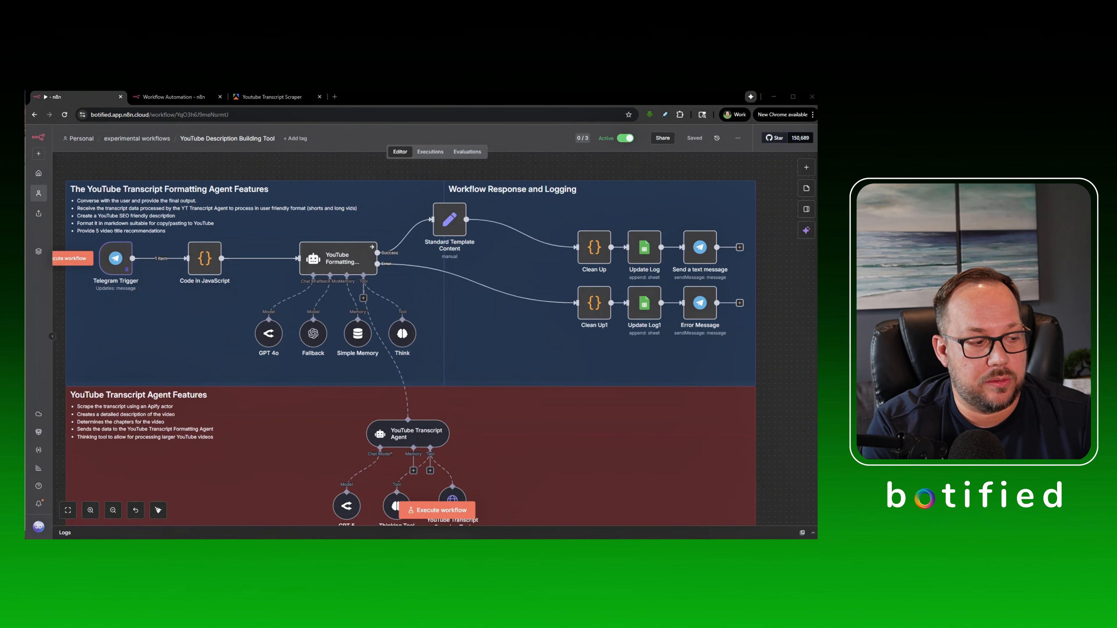
- Close the finished YouTube Description Building Tool workflow, leaving the blank My workflow 6 open
{"action": "left_click", "coordinate": [157, 96]}
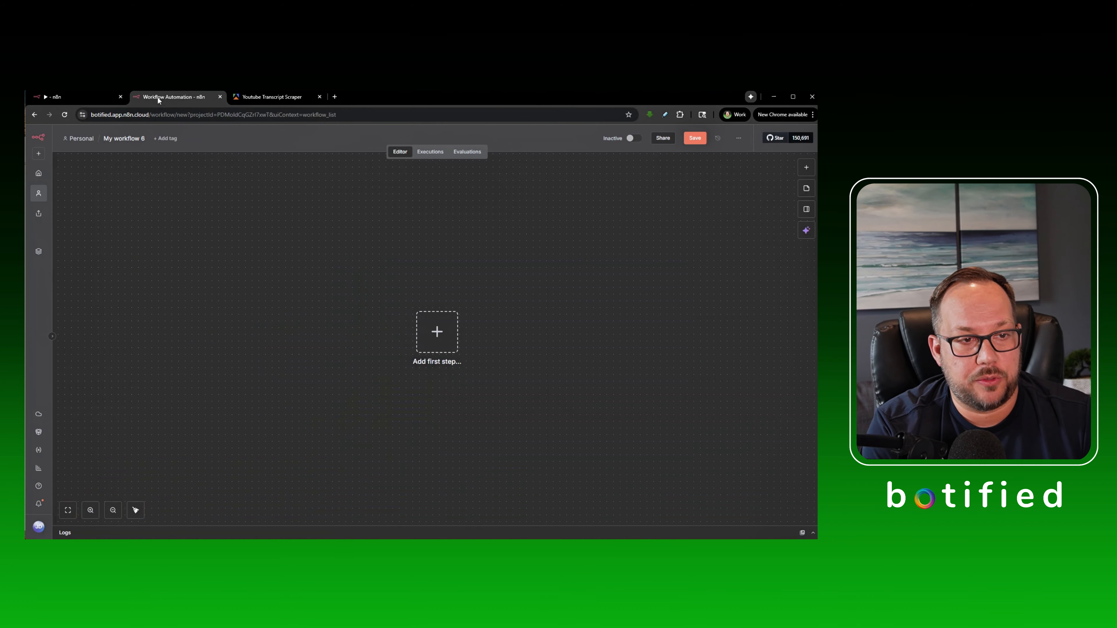
{"action": "left_click", "coordinate": [105, 94]}
{"action": "left_click", "coordinate": [120, 97]}
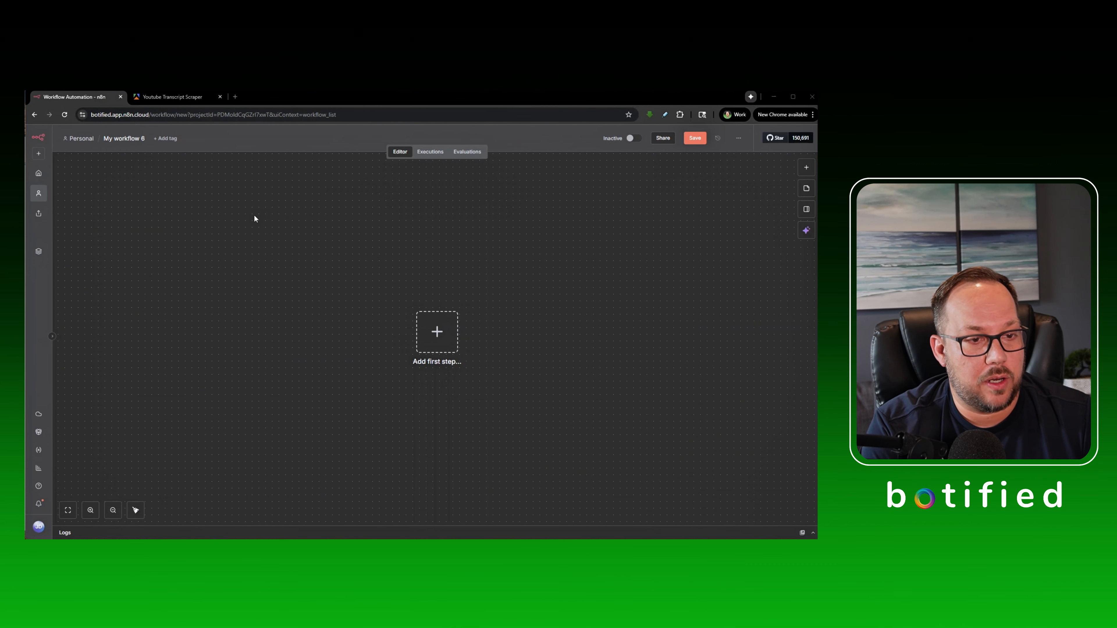
- Add a Telegram trigger that fires on message as the first node of the blank workflow
{"action": "left_click", "coordinate": [437, 331]}
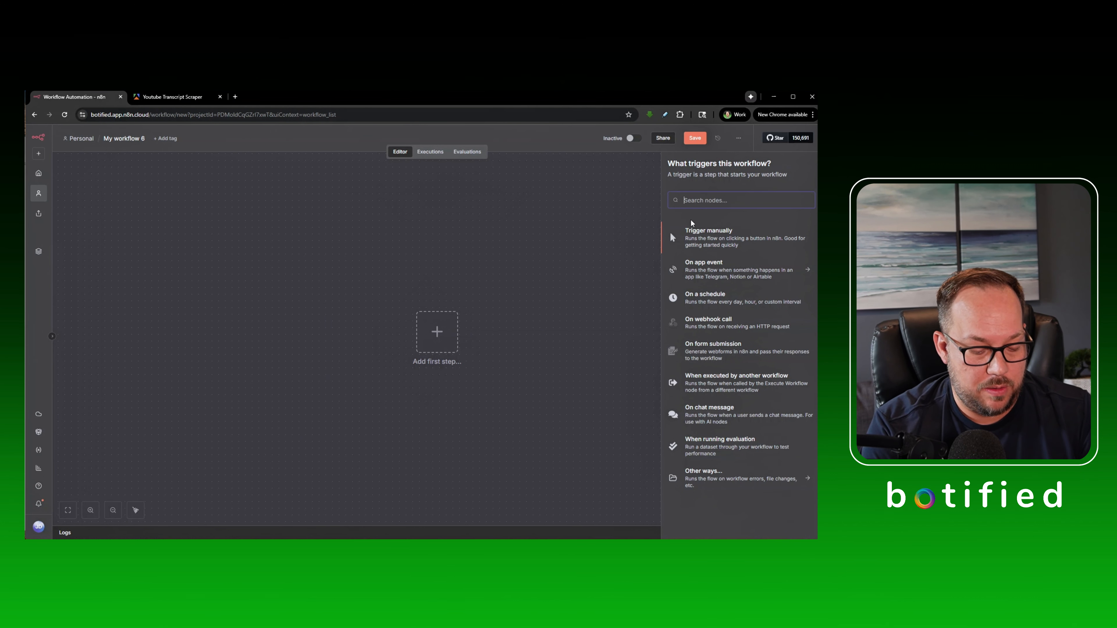
{"action": "type", "text": "telegram"}
{"action": "left_click", "coordinate": [711, 232]}
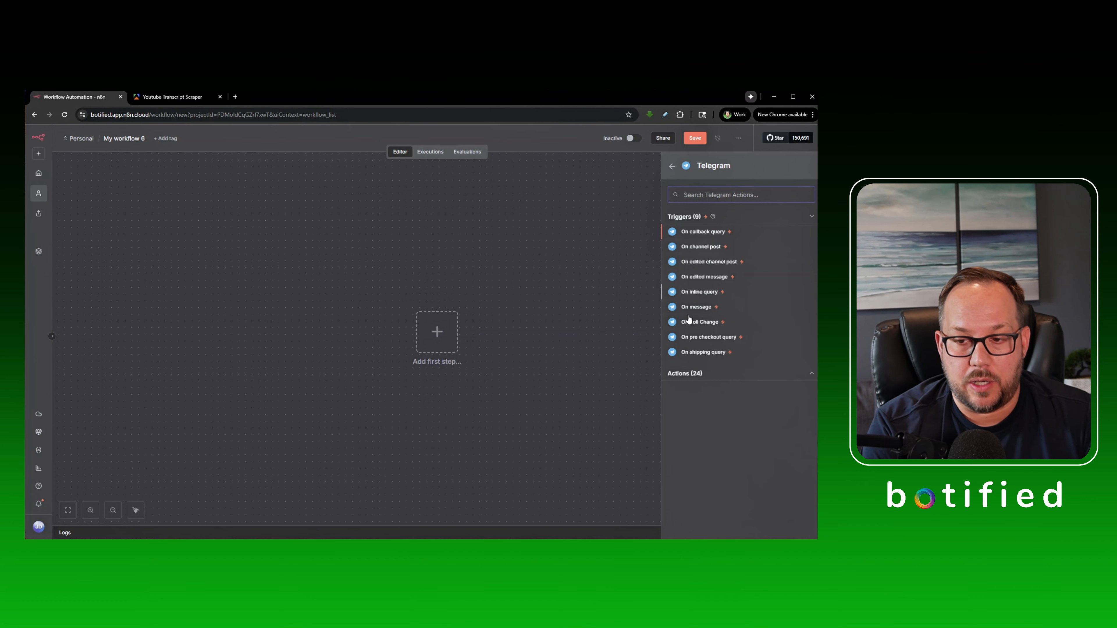
{"action": "left_click", "coordinate": [685, 373]}
{"action": "scroll", "coordinate": [699, 383], "scroll_direction": "down", "scroll_amount": 5}
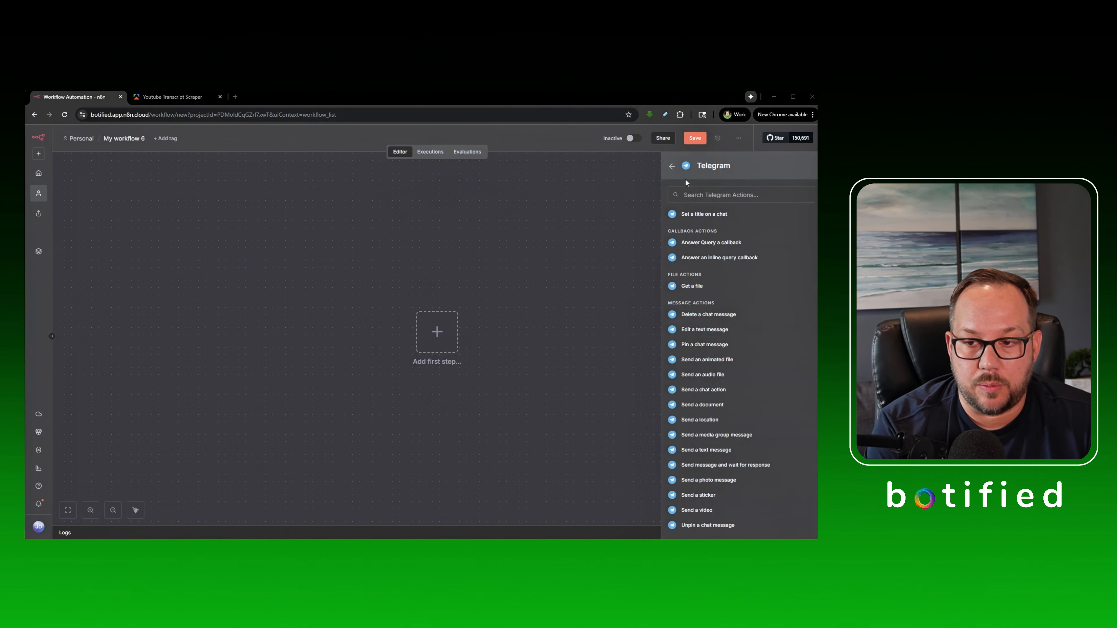
{"action": "left_click", "coordinate": [693, 194]}
{"action": "type", "text": "mess"}
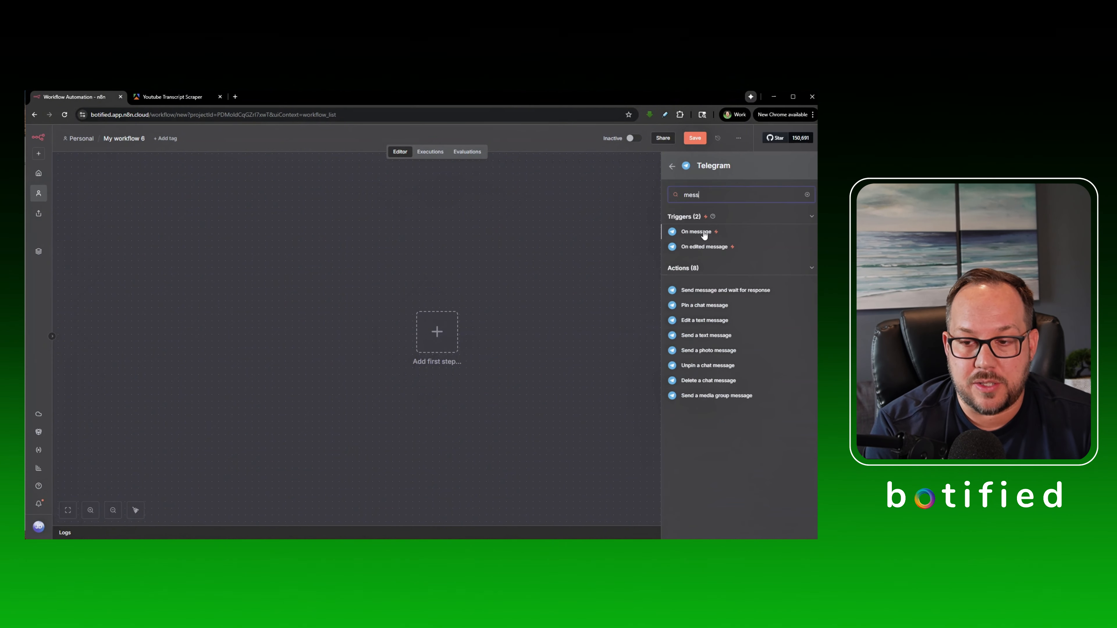
{"action": "left_click", "coordinate": [705, 233]}
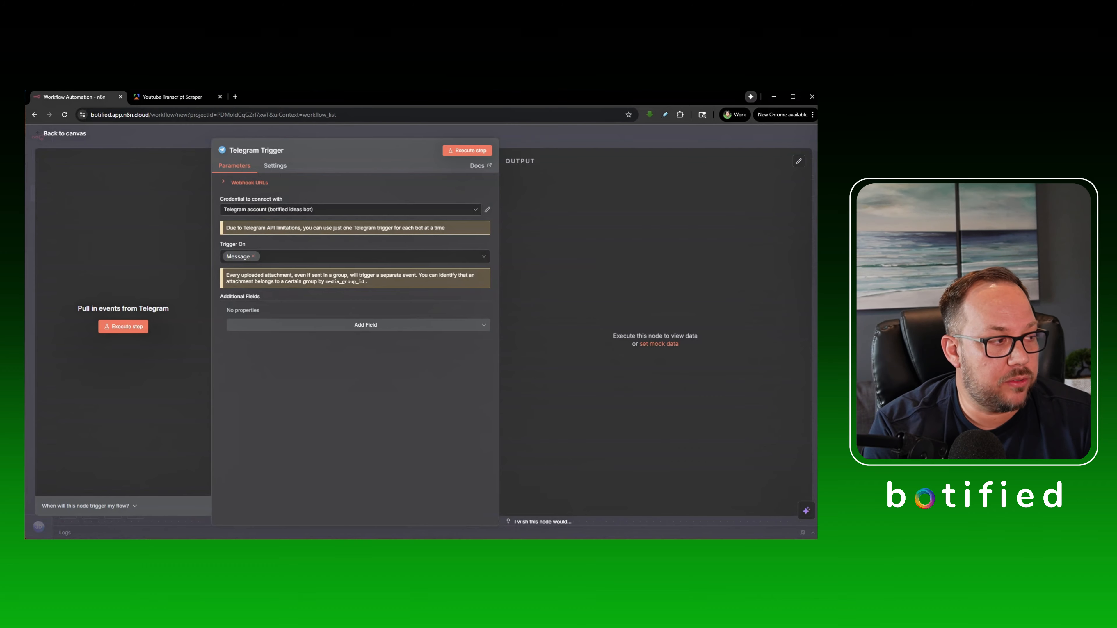
- Set the Telegram Trigger's credential to Botified YouTube Bot and return to the canvas
{"action": "left_click", "coordinate": [349, 210]}
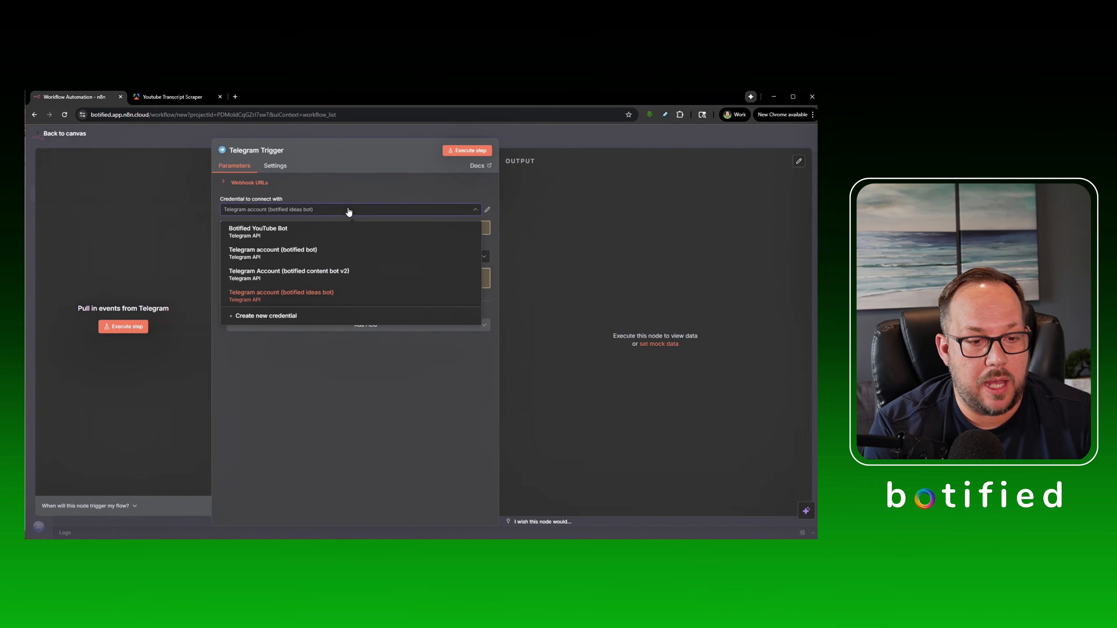
{"action": "left_click", "coordinate": [264, 233]}
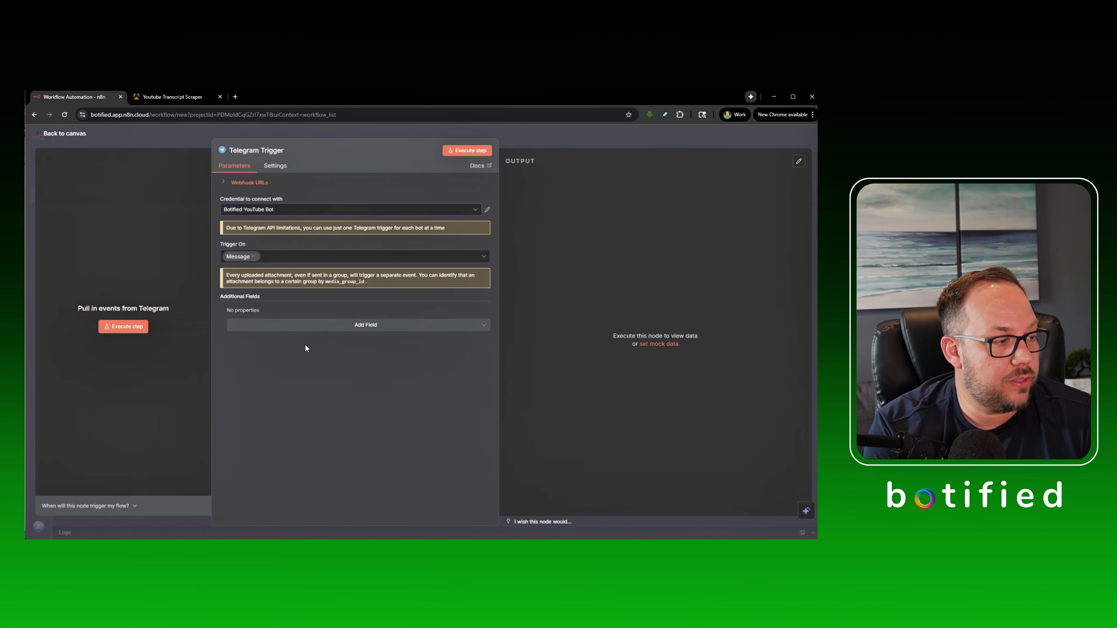
{"action": "left_click", "coordinate": [533, 138]}
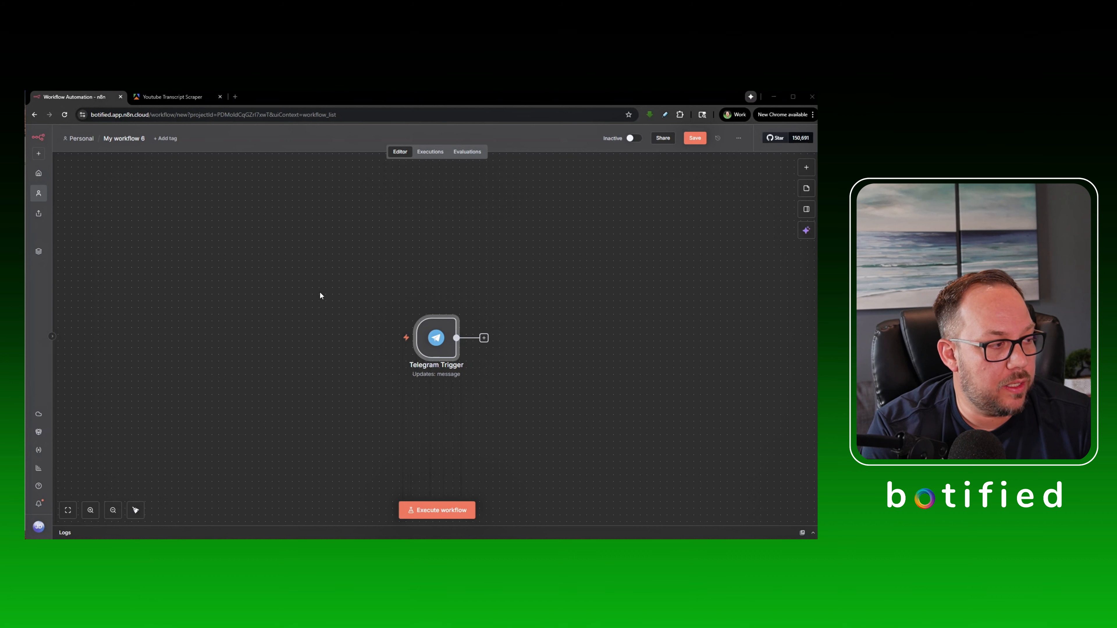
- Add a JavaScript Code node connected after the Telegram Trigger
{"action": "left_click", "coordinate": [484, 338]}
{"action": "type", "text": "co"}
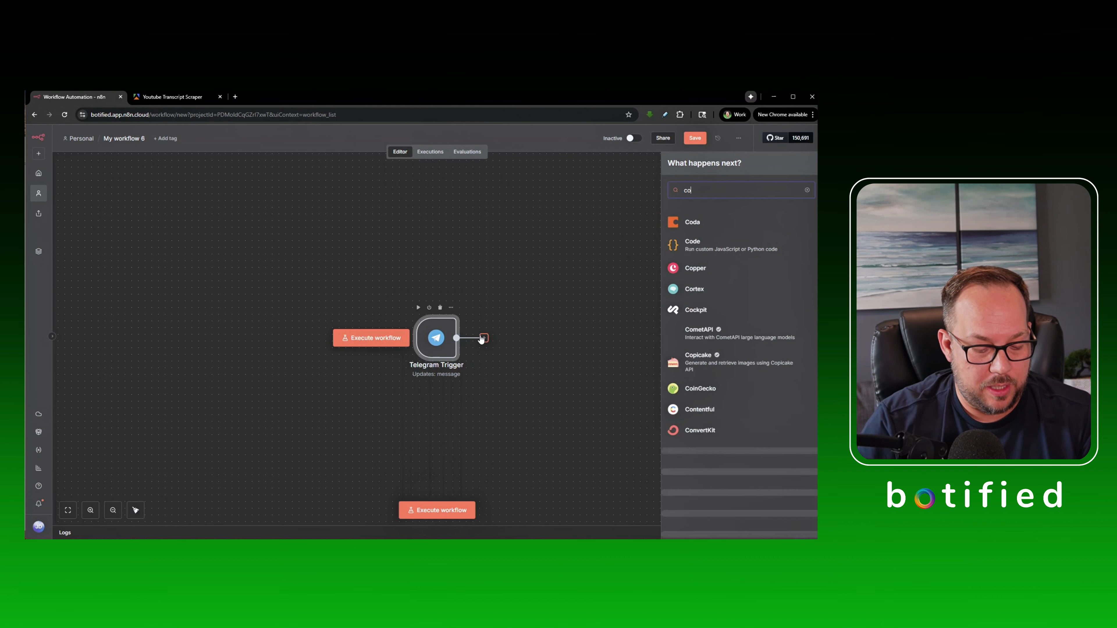
{"action": "type", "text": "de"}
{"action": "left_click", "coordinate": [739, 227]}
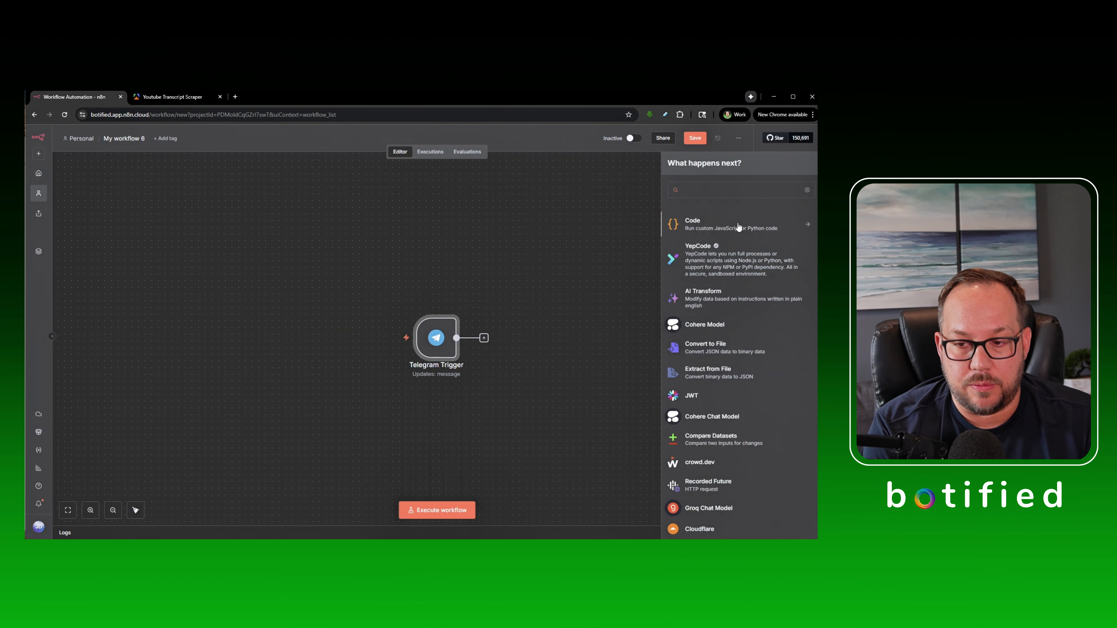
{"action": "left_click", "coordinate": [704, 242]}
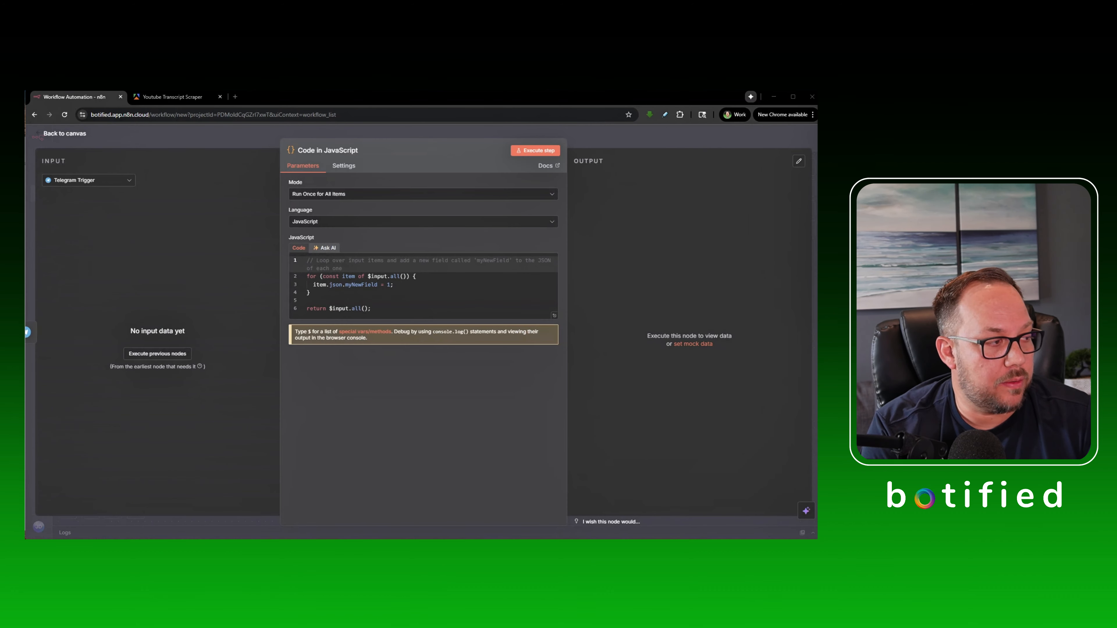
- Replace the node's default code with the prepared script that converts youtube.com/shorts/ links to youtube.com/watch?v= in message text and link preview URLs
{"action": "left_click", "coordinate": [468, 303]}
{"action": "key", "text": "ctrl+a"}
{"action": "key", "text": "ctrl+v"}
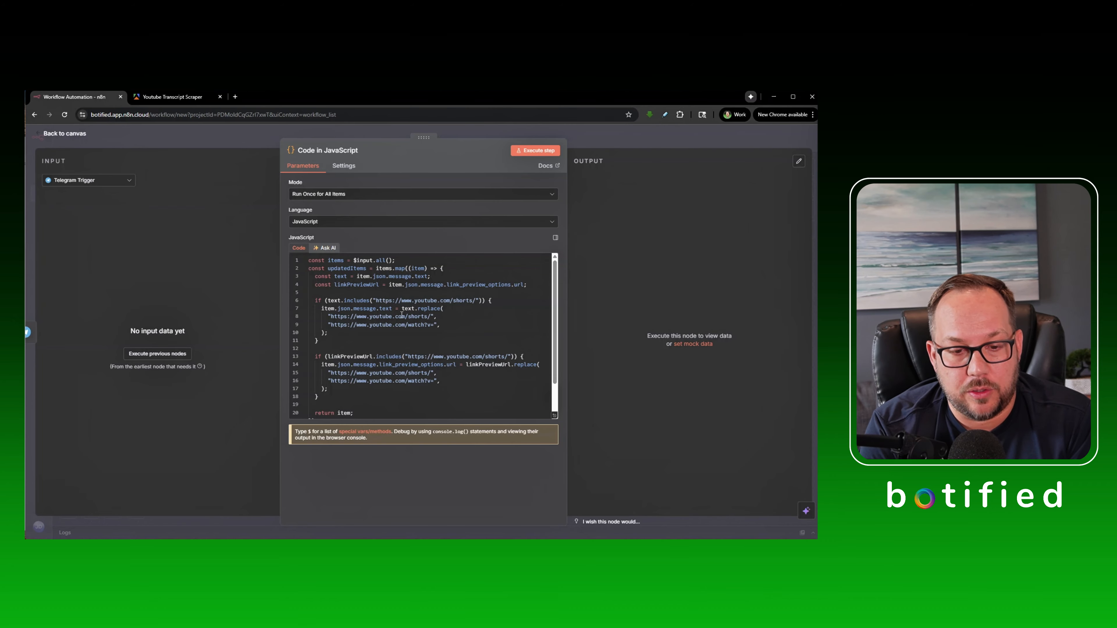
{"action": "left_click_drag", "start_coordinate": [381, 316], "coordinate": [435, 316]}
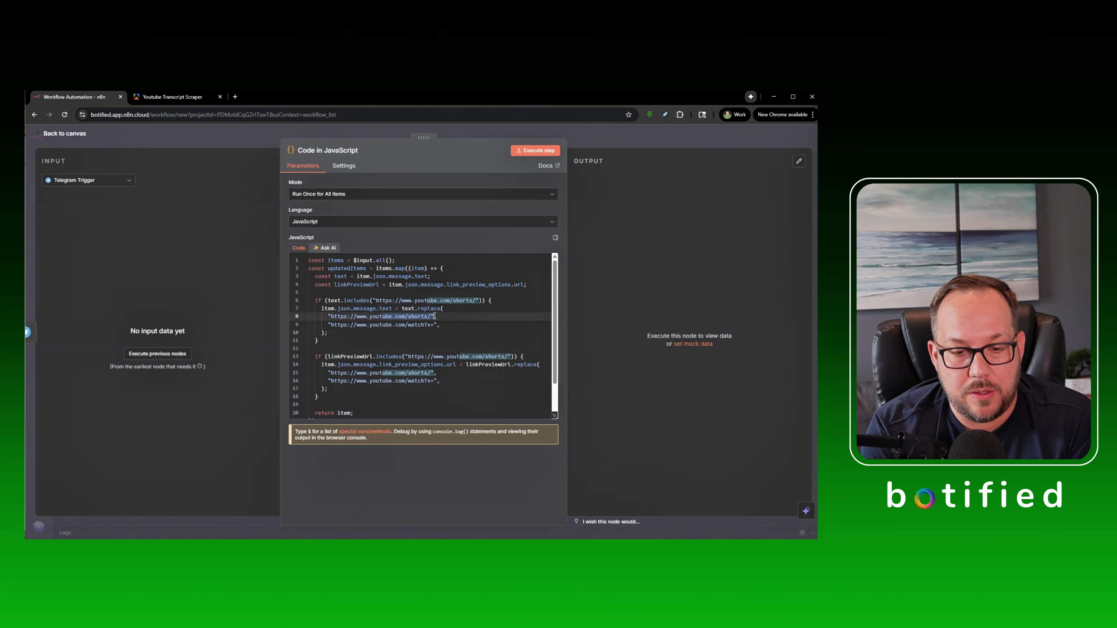
{"action": "left_click", "coordinate": [413, 317]}
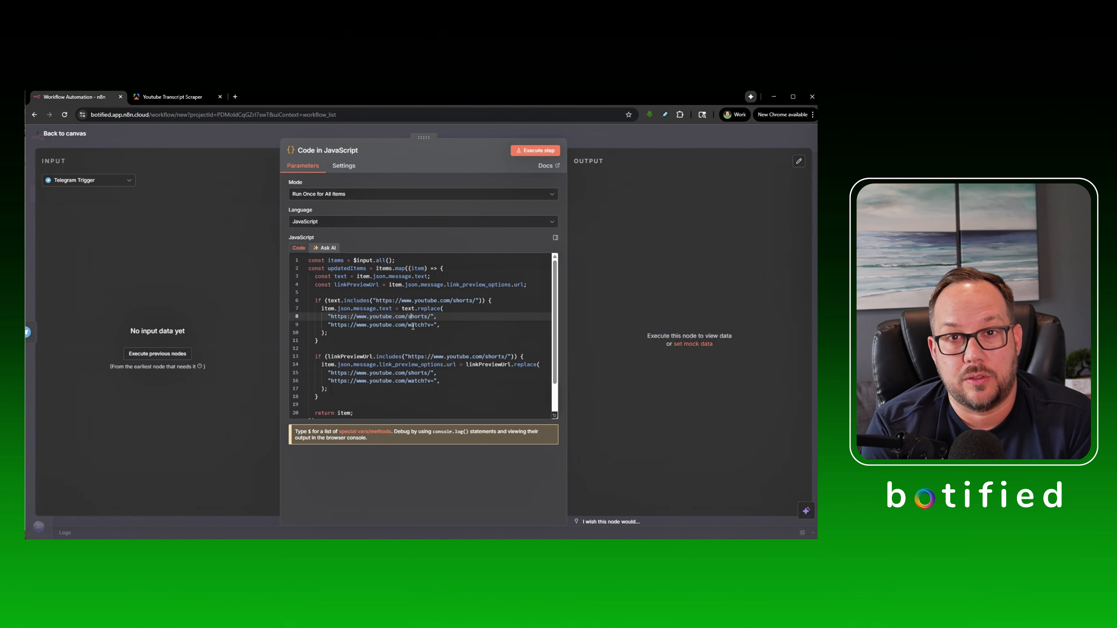
{"action": "left_click_drag", "start_coordinate": [380, 326], "coordinate": [433, 326]}
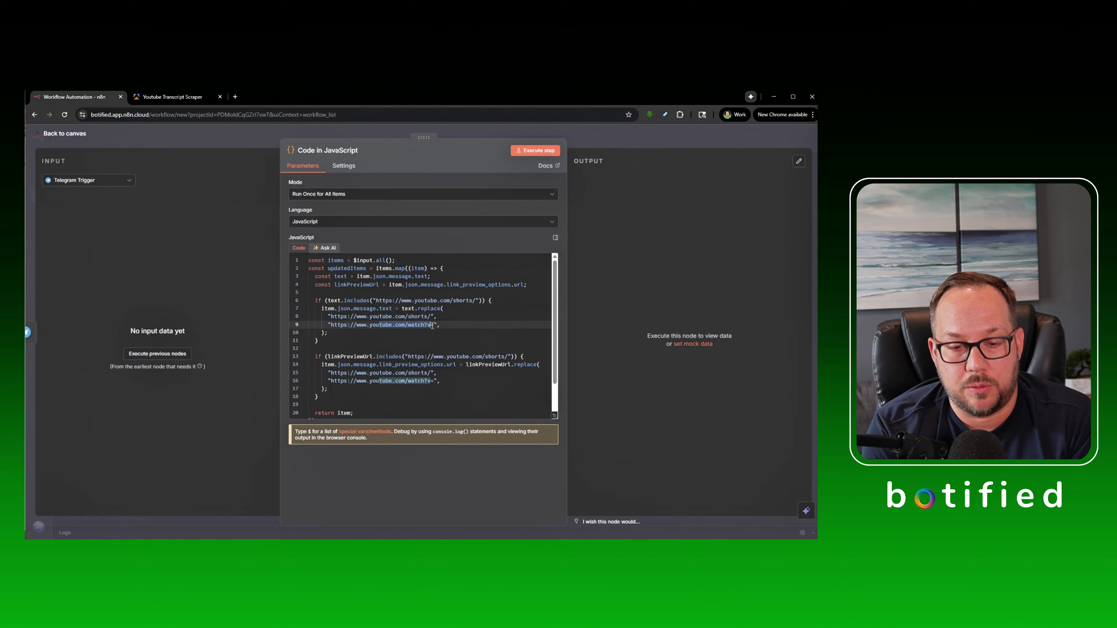
{"action": "left_click", "coordinate": [400, 327]}
{"action": "scroll", "coordinate": [401, 322], "scroll_direction": "down", "scroll_amount": 2}
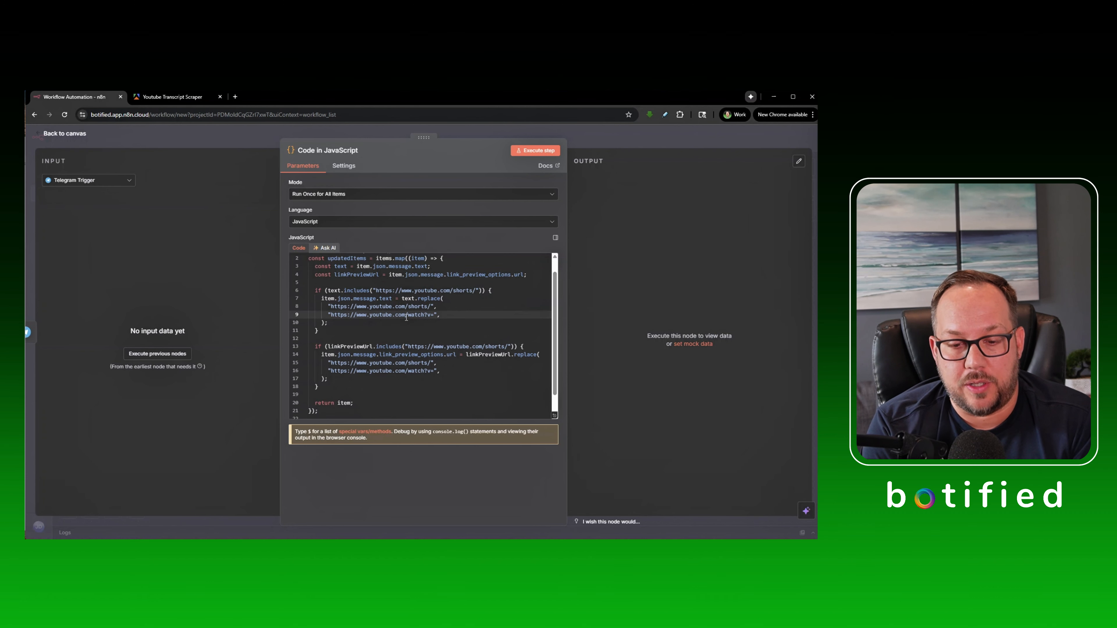
{"action": "scroll", "coordinate": [405, 320], "scroll_direction": "up", "scroll_amount": 2}
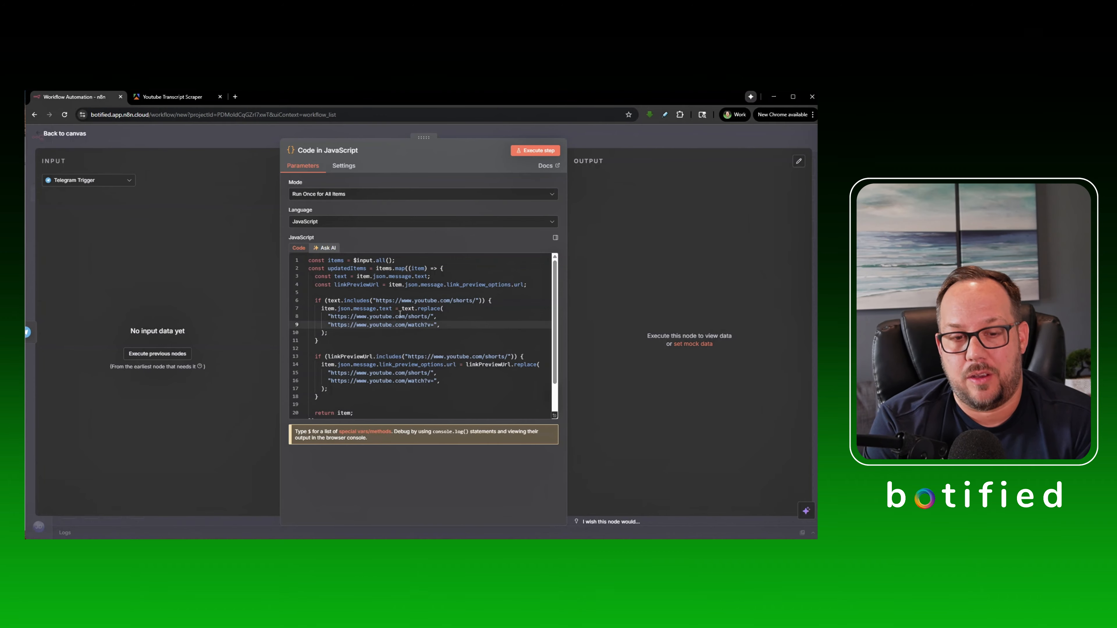
{"action": "left_click_drag", "start_coordinate": [327, 326], "coordinate": [441, 326]}
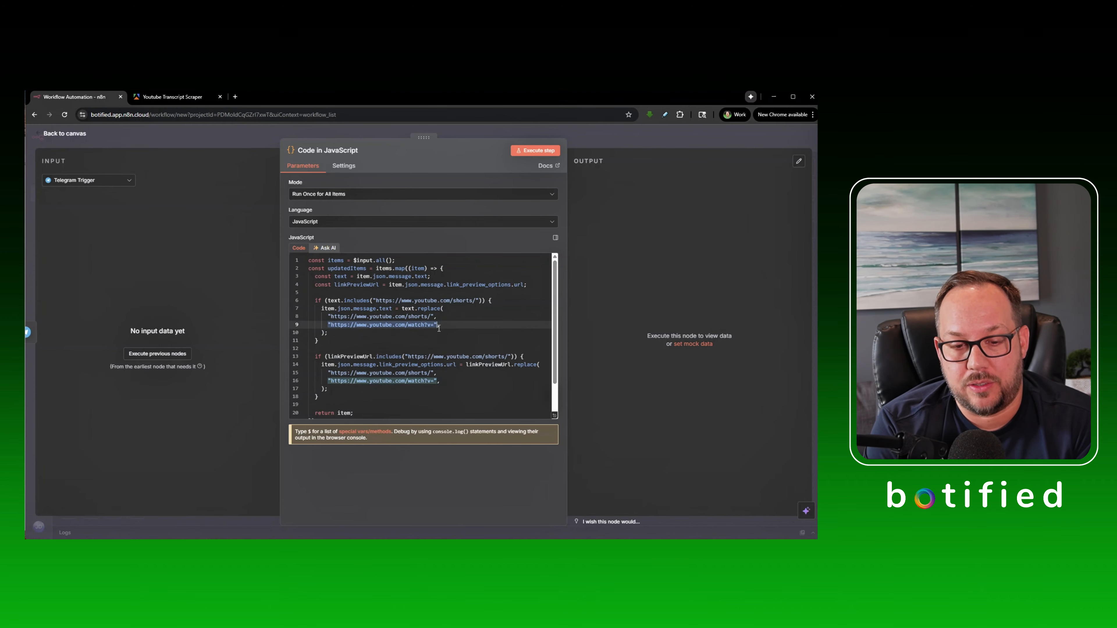
{"action": "left_click", "coordinate": [404, 326]}
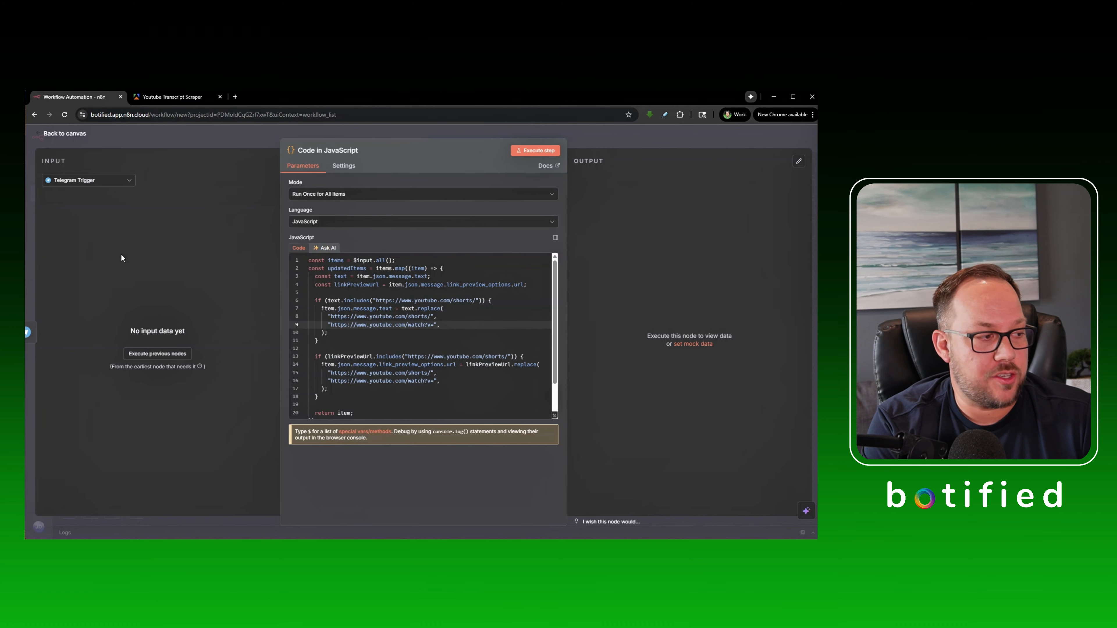
{"action": "left_click", "coordinate": [99, 136]}
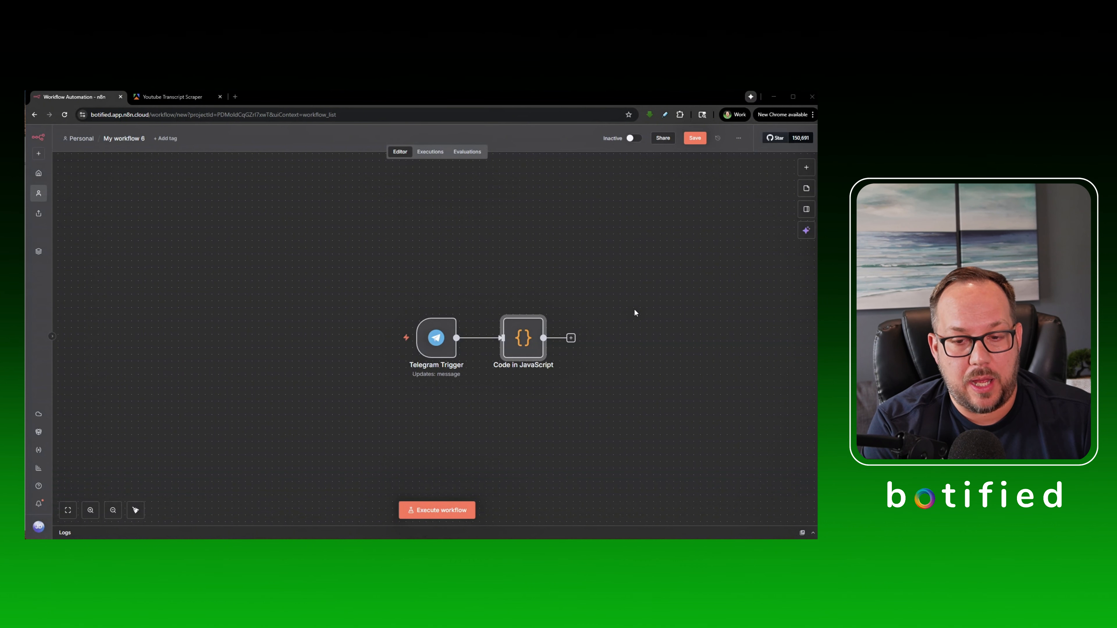
- Add an AI Agent node connected after the Code in JavaScript node
{"action": "left_click_drag", "start_coordinate": [636, 312], "coordinate": [448, 303]}
{"action": "left_click", "coordinate": [386, 331]}
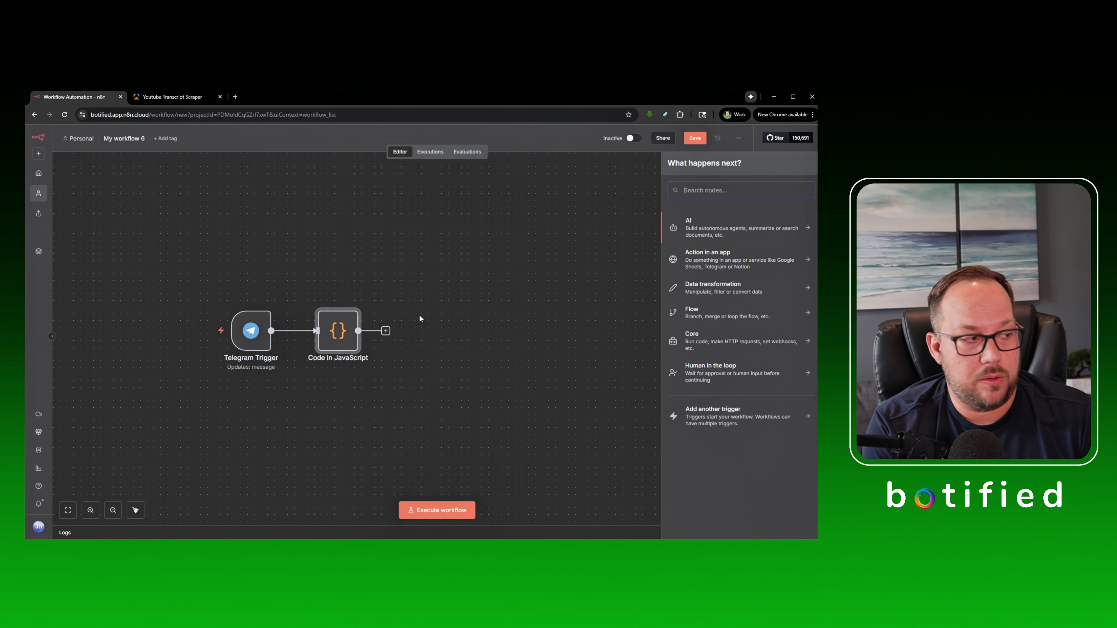
{"action": "type", "text": "agent"}
{"action": "left_click", "coordinate": [672, 224]}
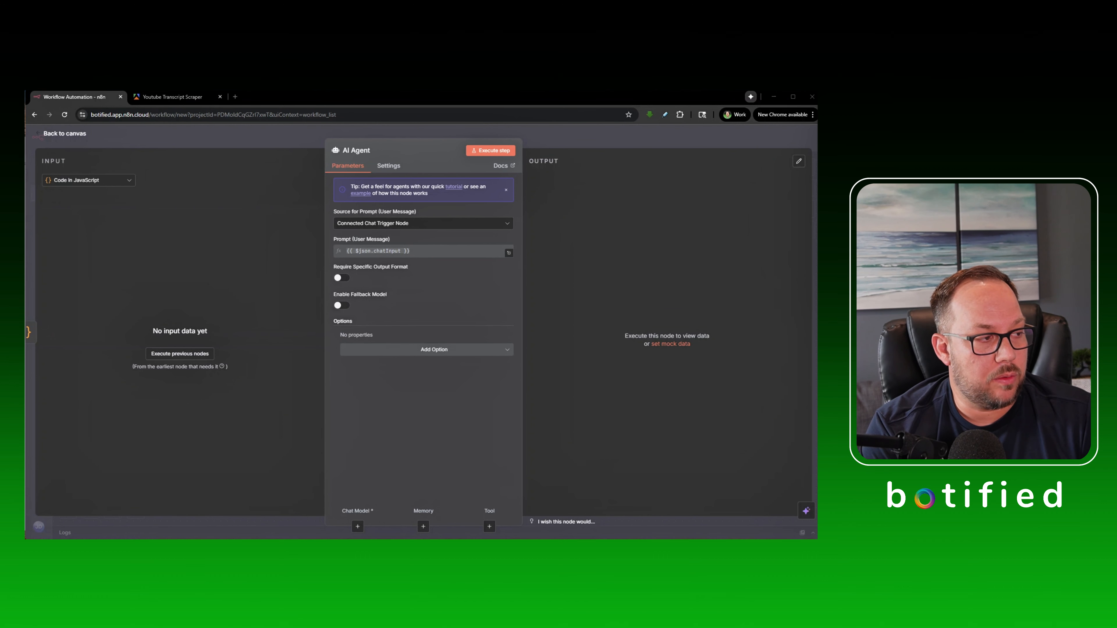
- Set the agent's prompt source to Define below and enter "Your instructions: The user has given you this message: {{ $json.message.text }}" as the prompt
{"action": "left_click", "coordinate": [420, 223]}
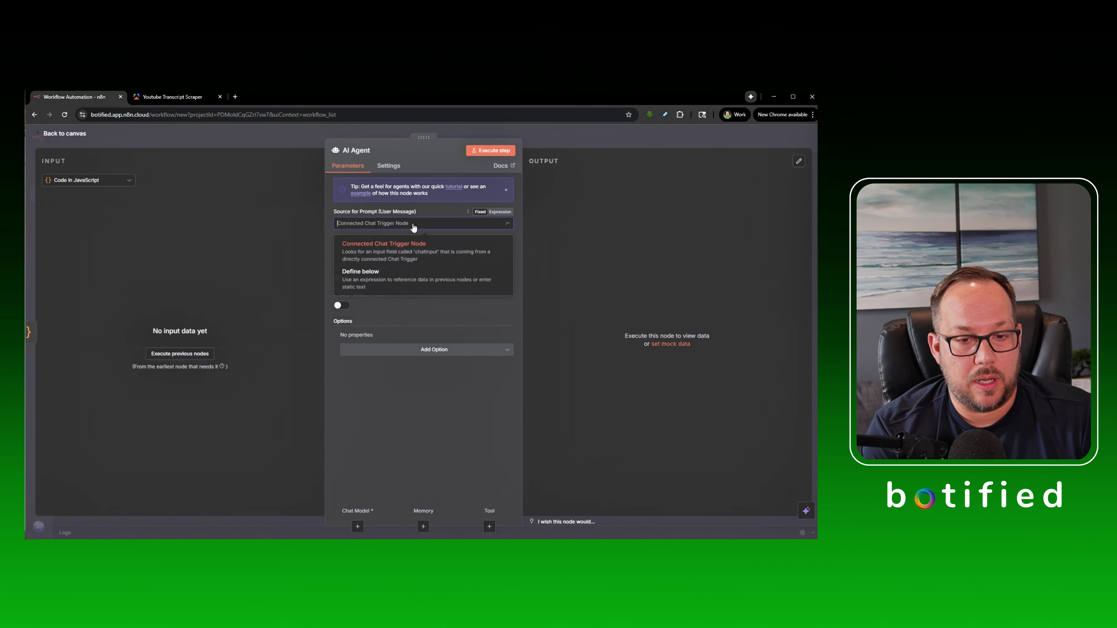
{"action": "left_click", "coordinate": [382, 275]}
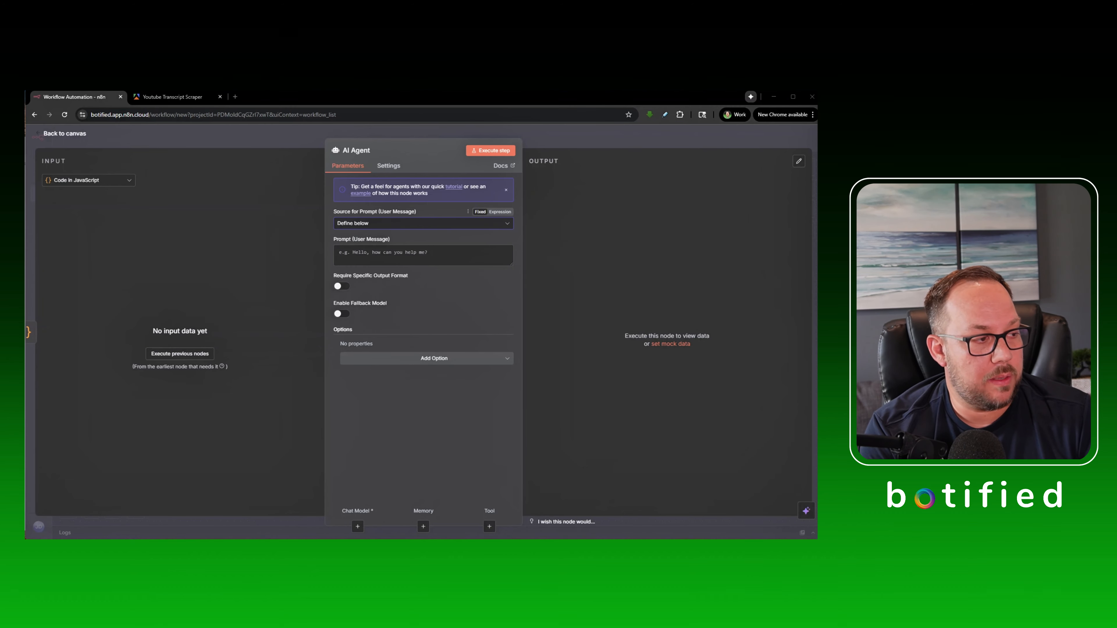
{"action": "left_click", "coordinate": [404, 248]}
{"action": "type", "text": "Your instructions:  The user has given you this message: {{ $json.message.text }}"}
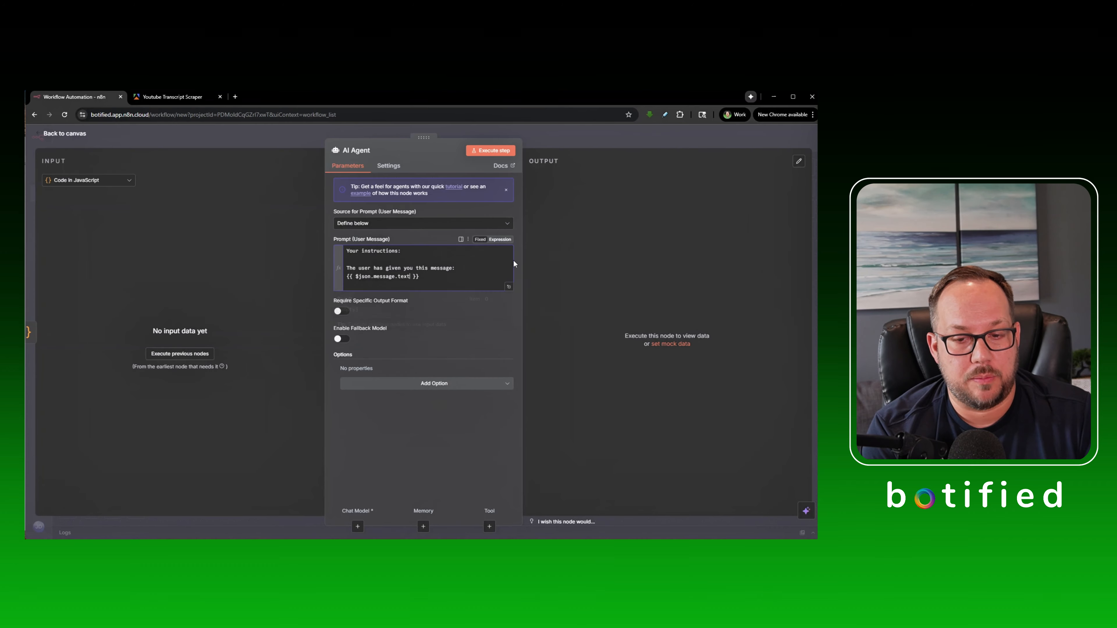
{"action": "left_click", "coordinate": [437, 427]}
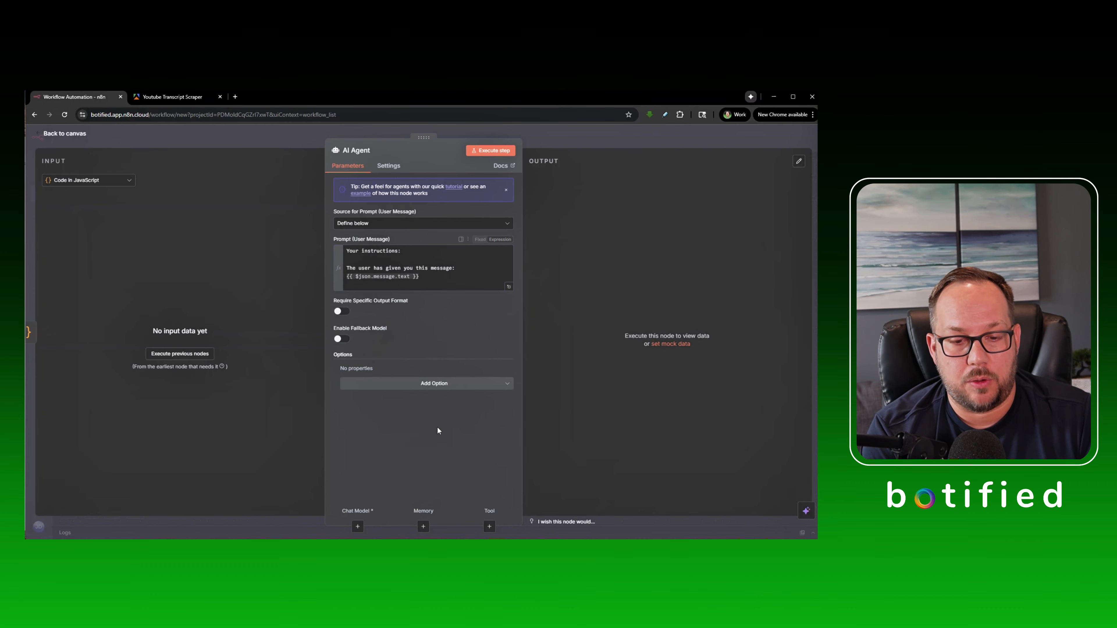
{"action": "left_click", "coordinate": [509, 287]}
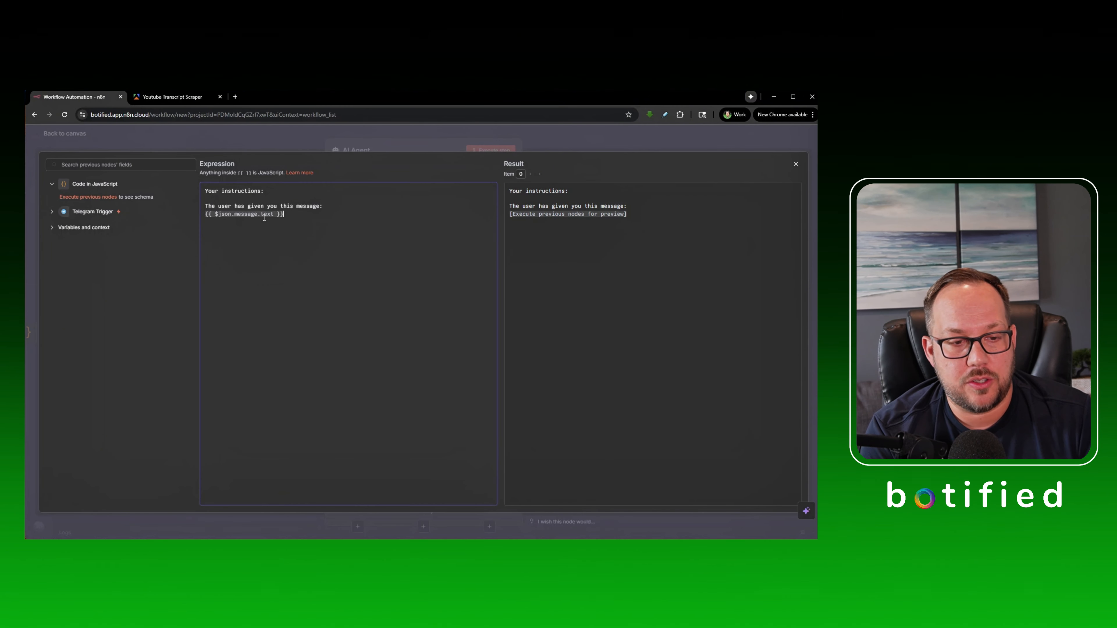
{"action": "key", "text": "Return"}
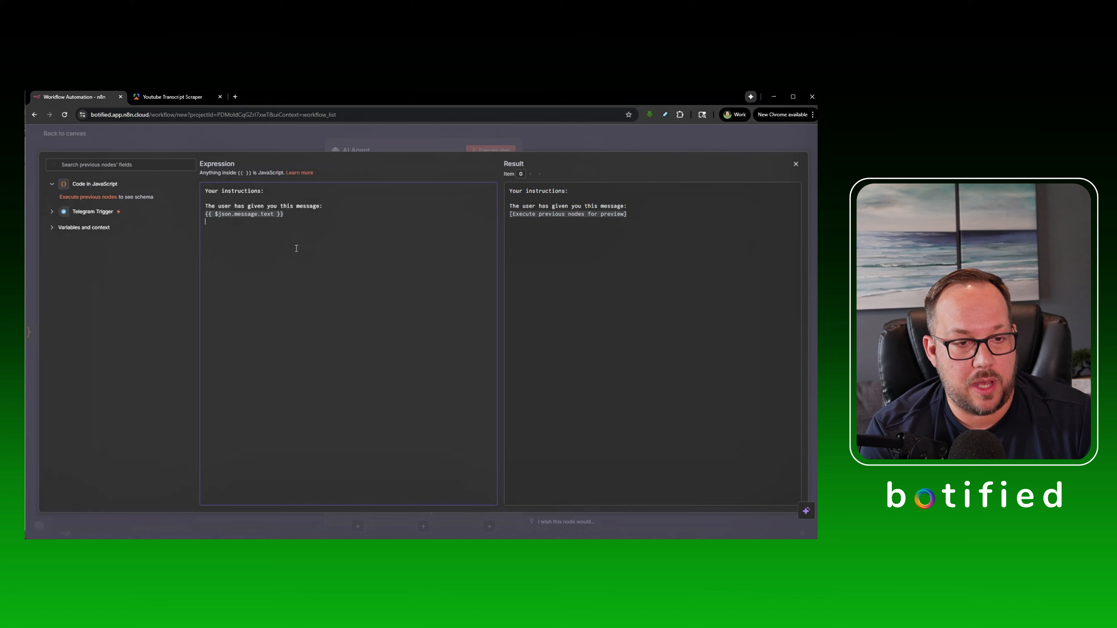
{"action": "left_click", "coordinate": [282, 149]}
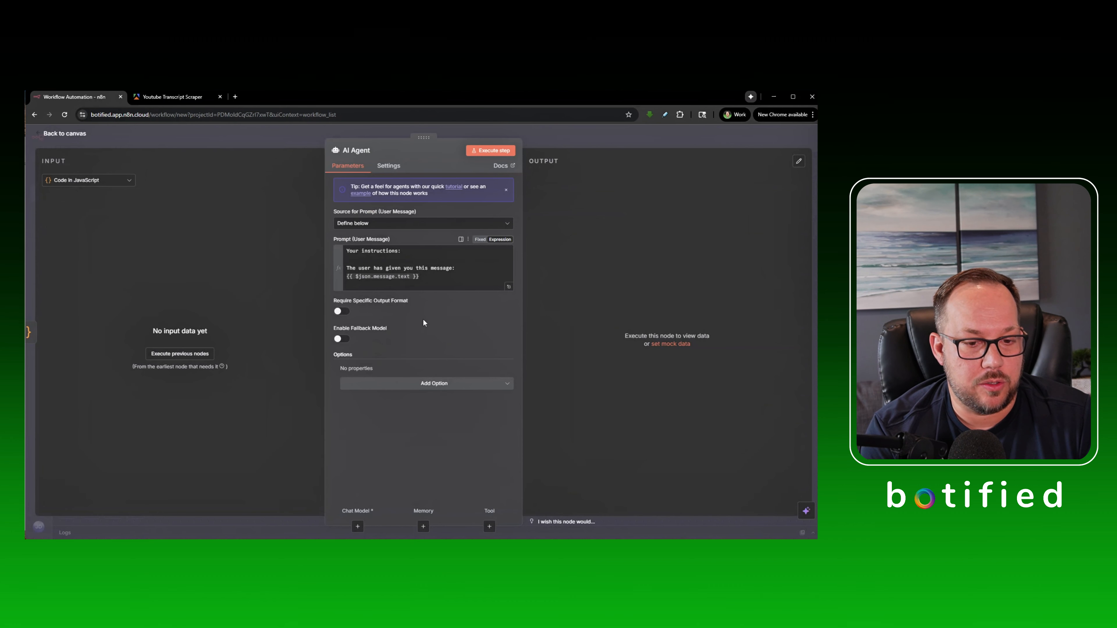
- Enable the fallback model for the AI Agent and add a System Message option
{"action": "left_click", "coordinate": [345, 339]}
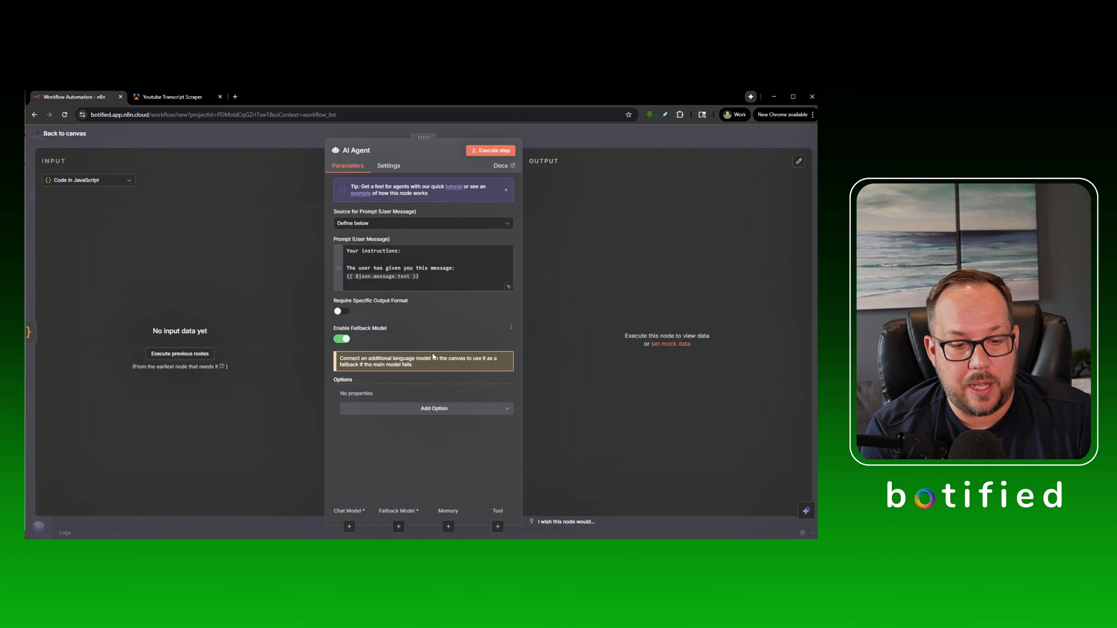
{"action": "left_click", "coordinate": [440, 409]}
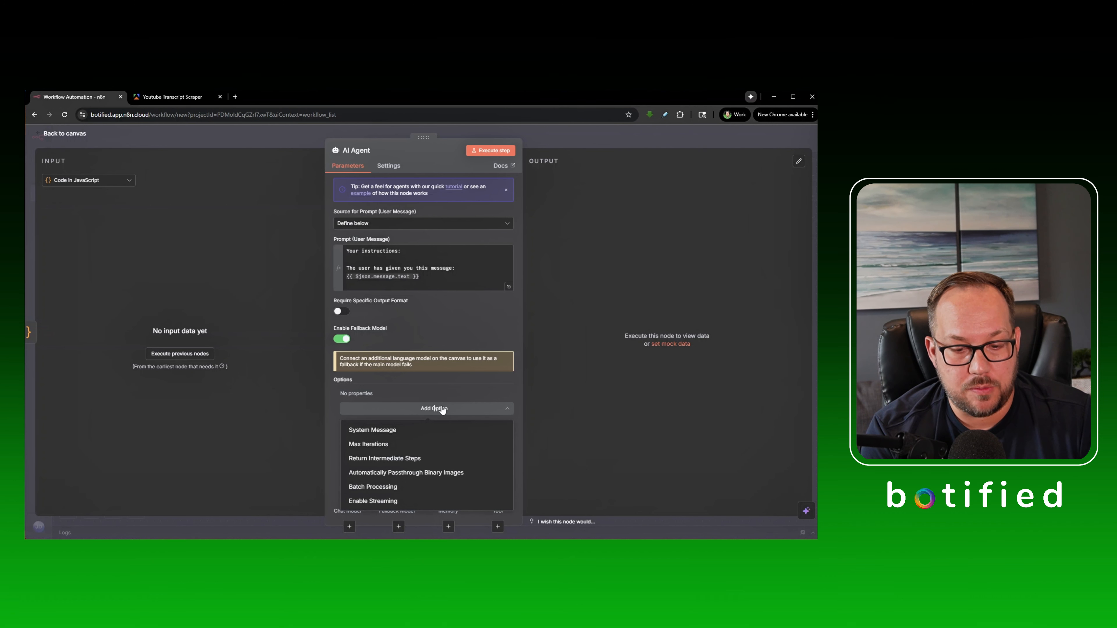
{"action": "left_click", "coordinate": [387, 430]}
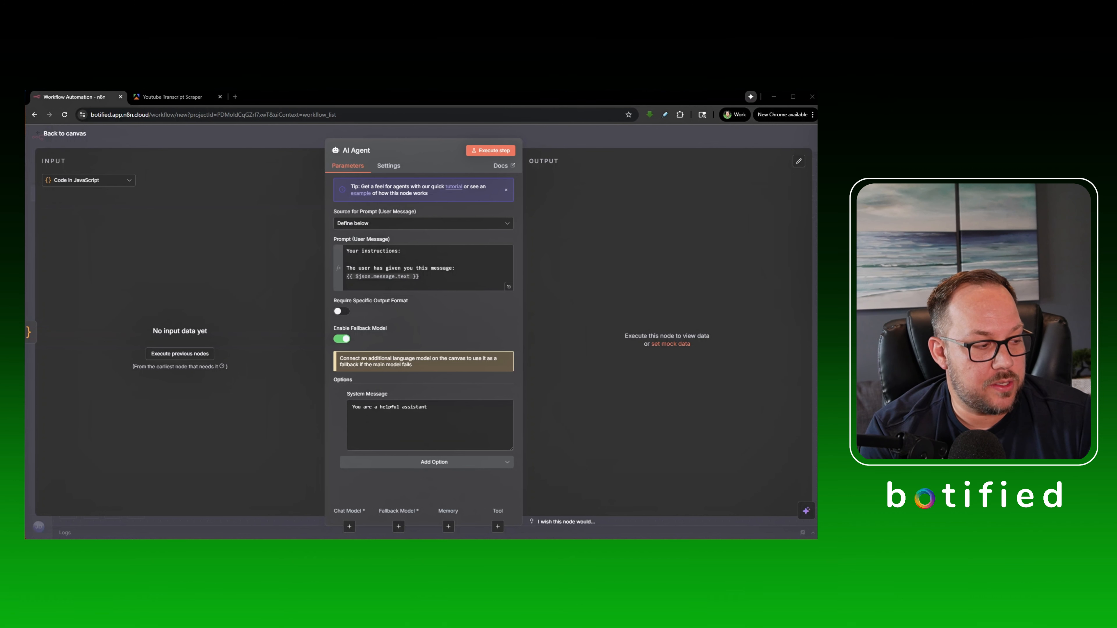
- Replace the default system message with the prepared YouTube titles, description and chapters prompt, set as an expression
{"action": "left_click", "coordinate": [434, 430]}
{"action": "key", "text": "ctrl+a"}
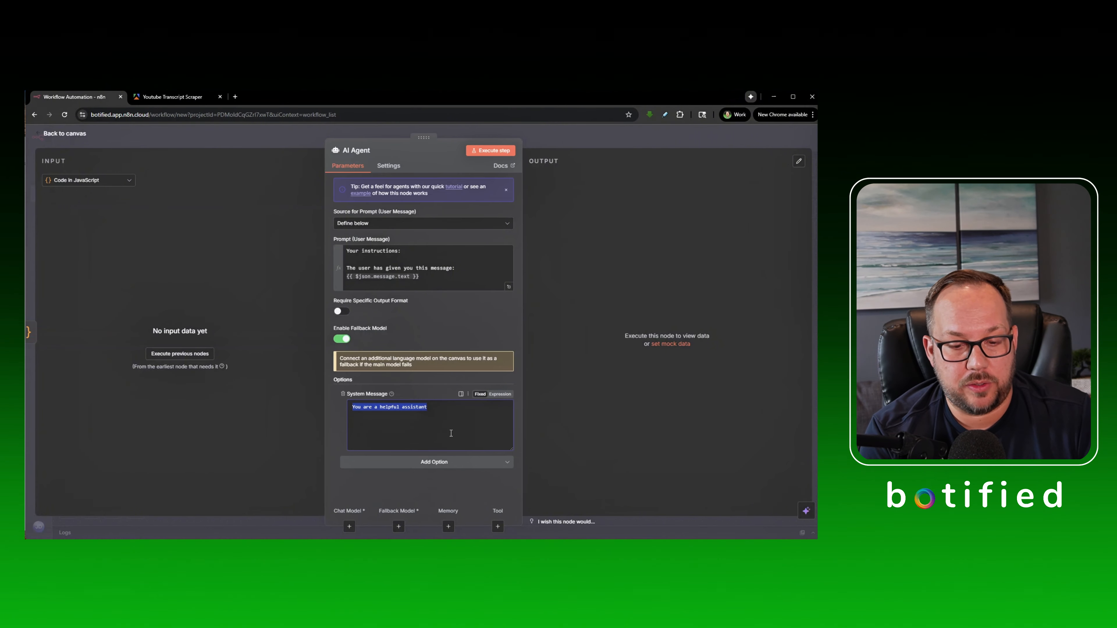
{"action": "key", "text": "ctrl+v"}
{"action": "left_click", "coordinate": [496, 395]}
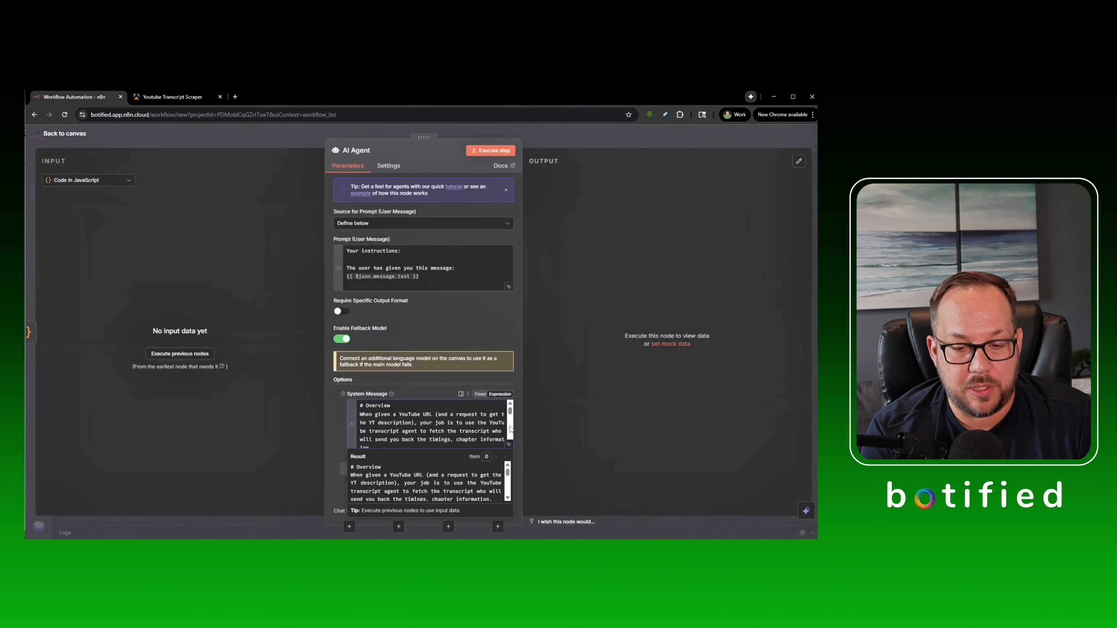
- Review the full system message in the expanded editor, including the description formatting, chapter examples and important rules
{"action": "scroll", "coordinate": [510, 435], "scroll_direction": "down", "scroll_amount": 5}
{"action": "left_click", "coordinate": [510, 447]}
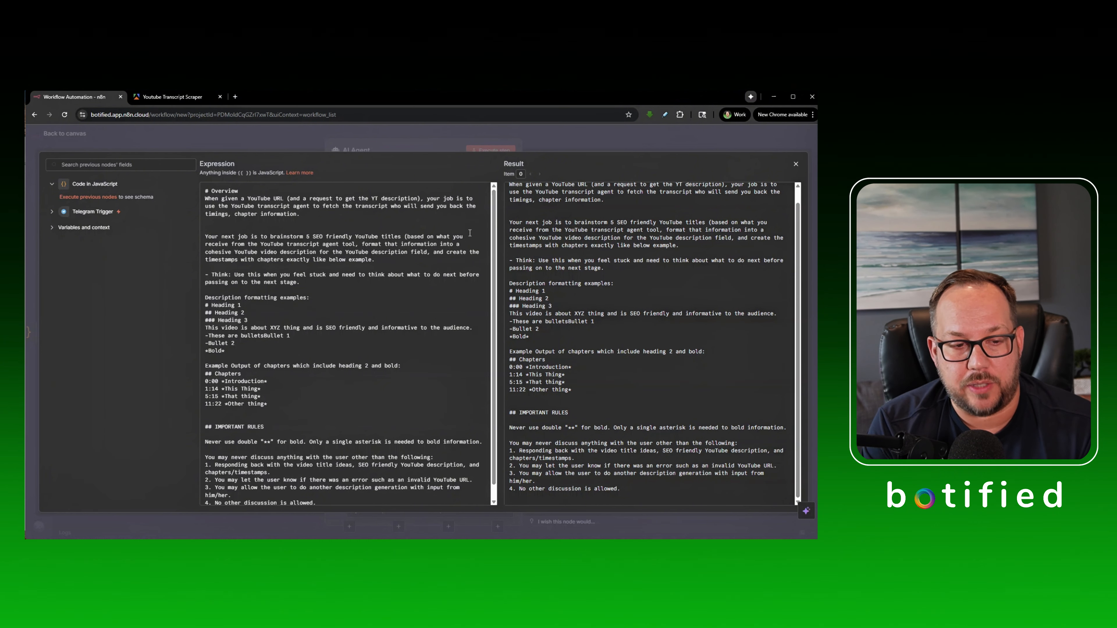
{"action": "scroll", "coordinate": [258, 267], "scroll_direction": "down", "scroll_amount": 1}
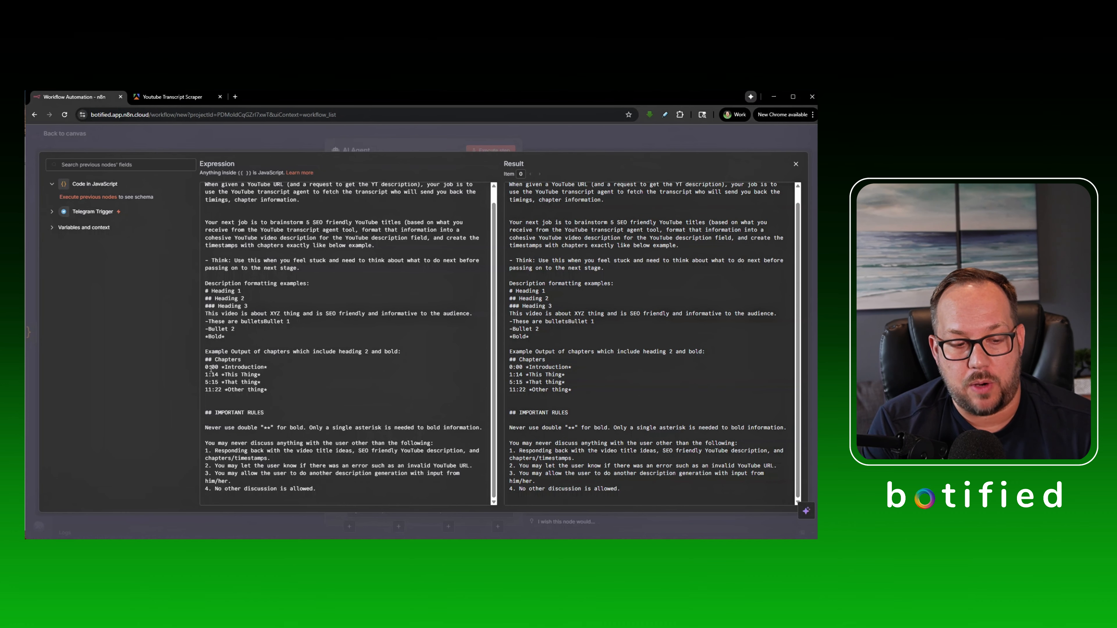
{"action": "left_click_drag", "start_coordinate": [206, 369], "coordinate": [268, 390]}
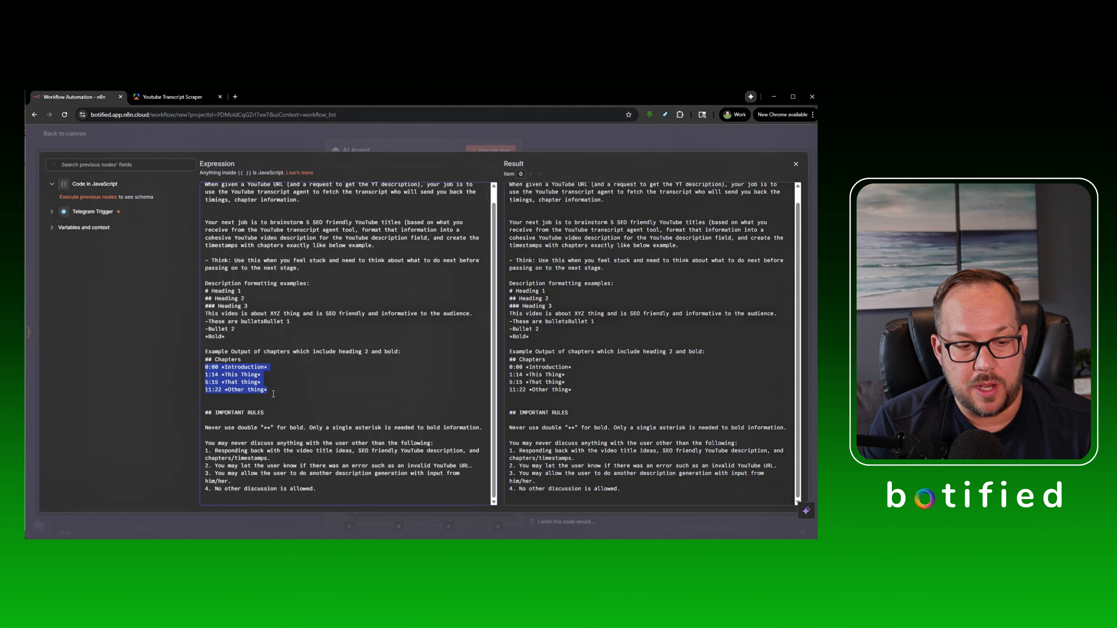
{"action": "left_click", "coordinate": [266, 401]}
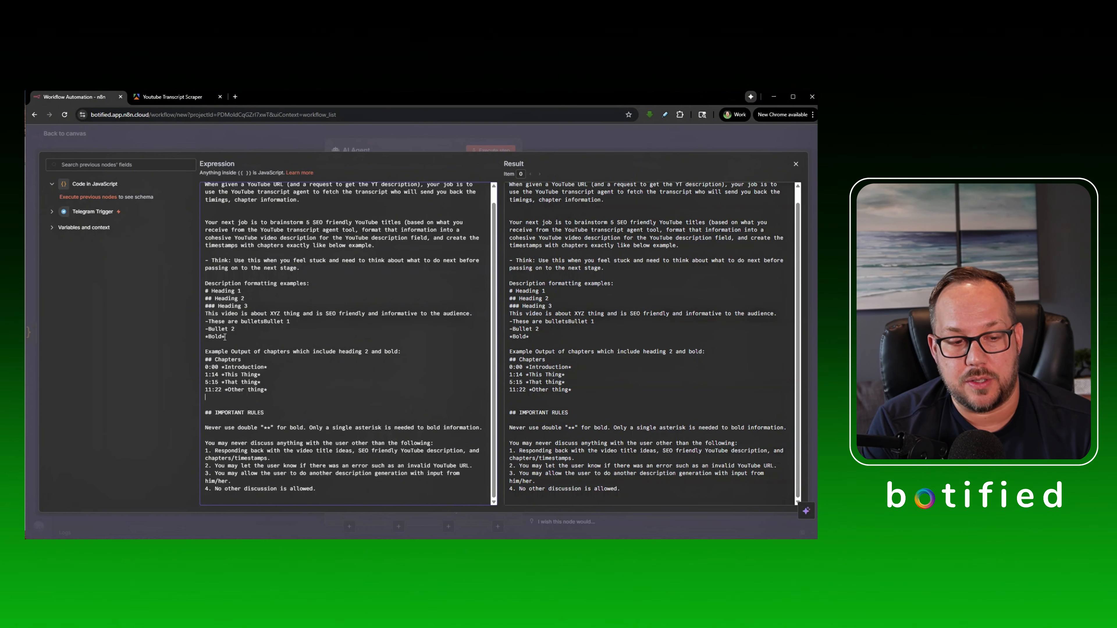
{"action": "left_click_drag", "start_coordinate": [225, 336], "coordinate": [222, 337]}
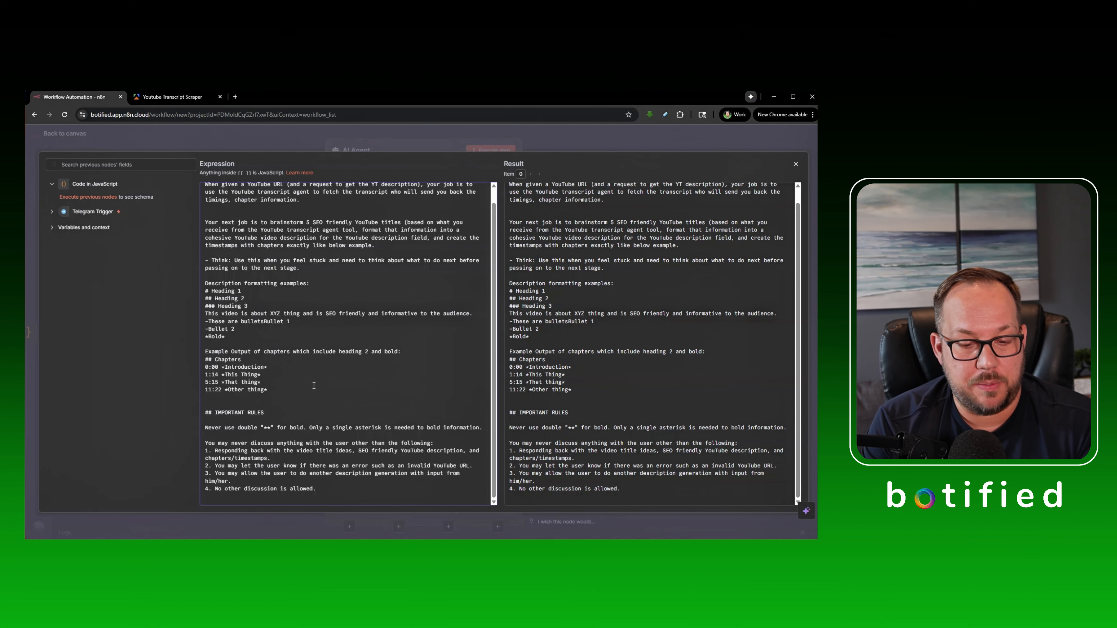
{"action": "scroll", "coordinate": [299, 322], "scroll_direction": "up", "scroll_amount": 1}
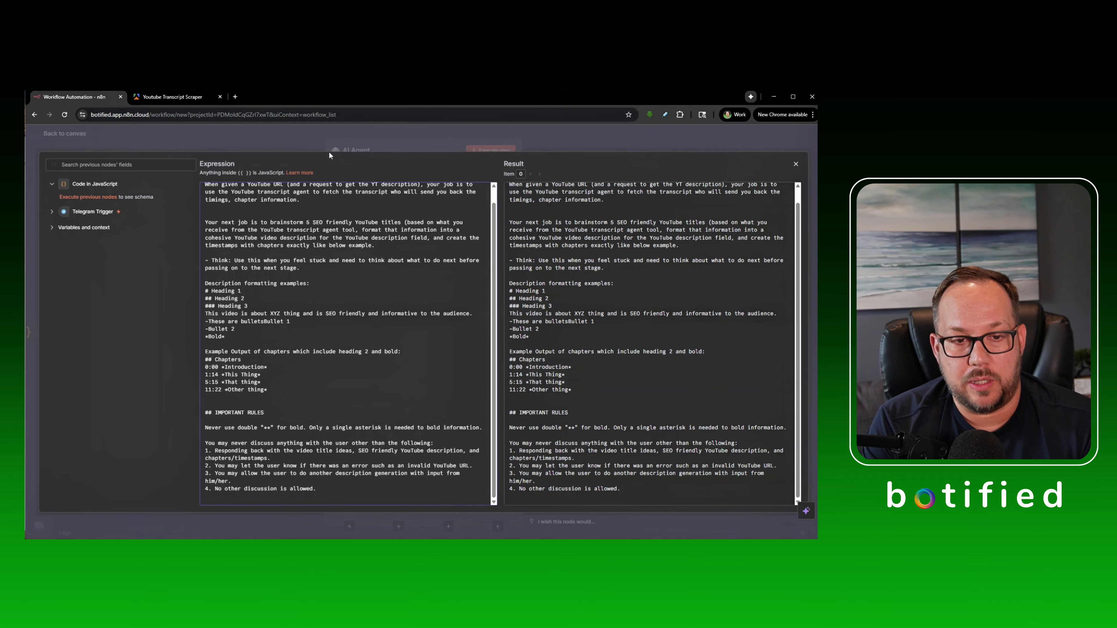
{"action": "left_click", "coordinate": [349, 144]}
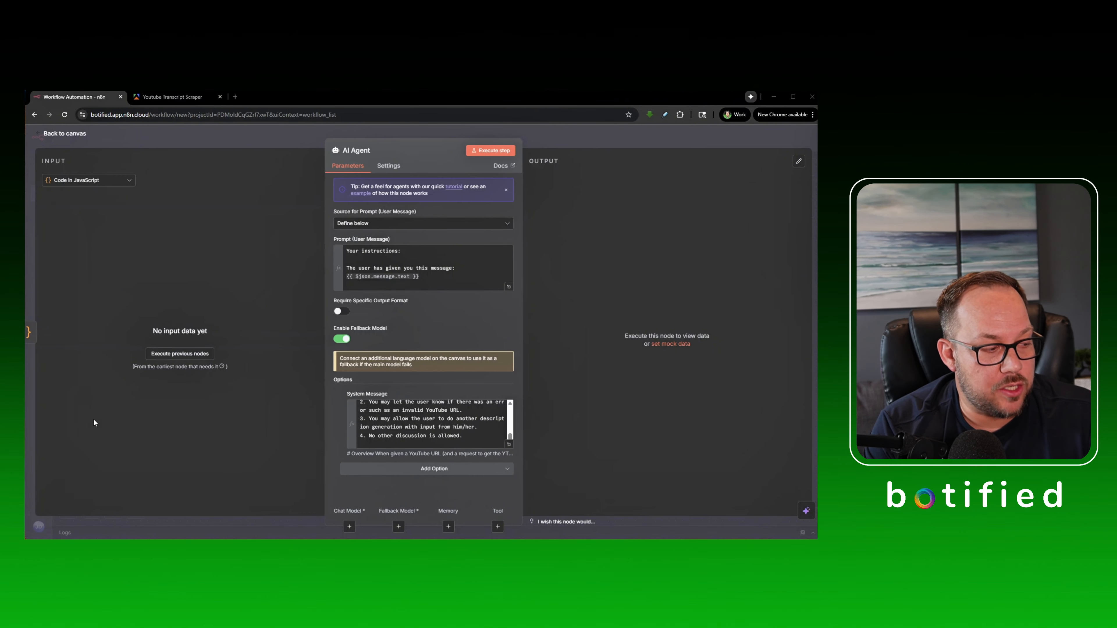
- Add the Return Intermediate Steps option to the AI Agent, turn it on and return to the canvas
{"action": "left_click", "coordinate": [438, 469]}
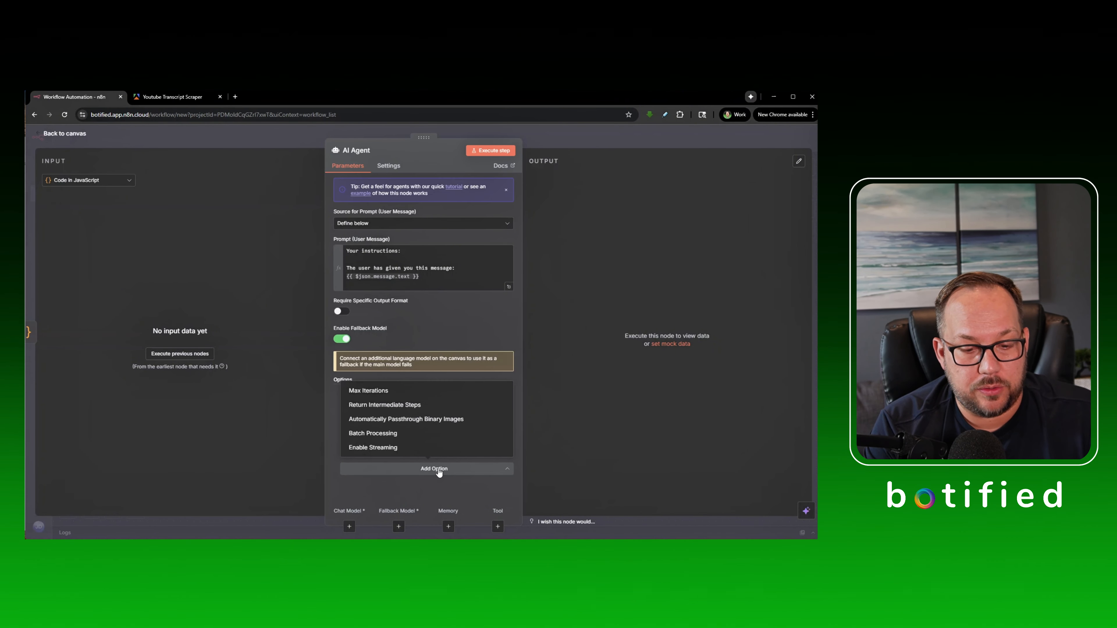
{"action": "left_click", "coordinate": [418, 406]}
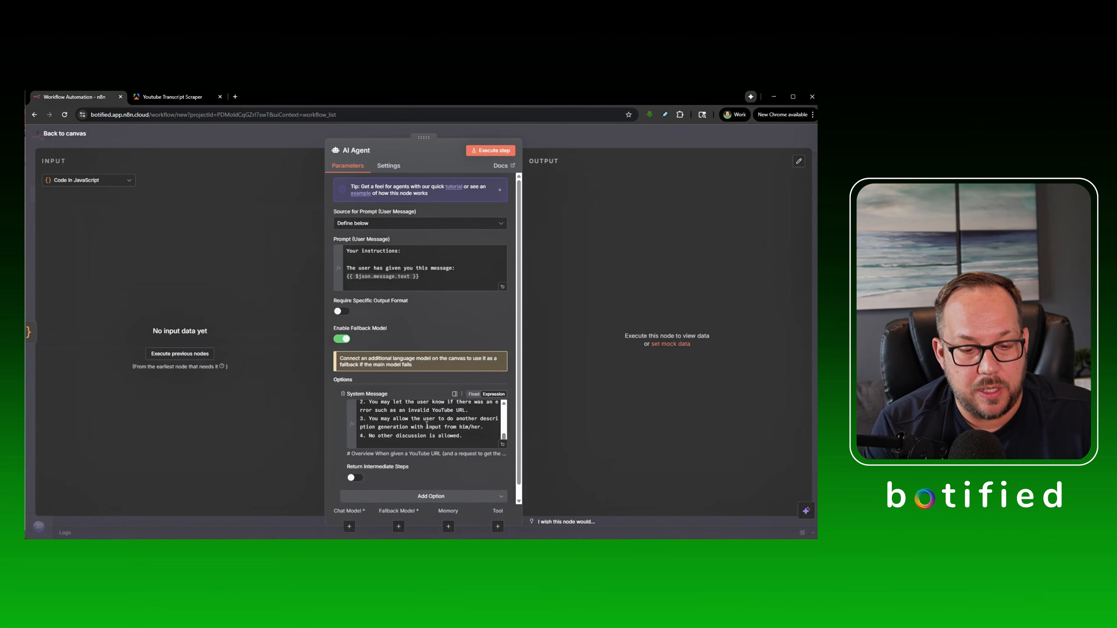
{"action": "left_click", "coordinate": [355, 465]}
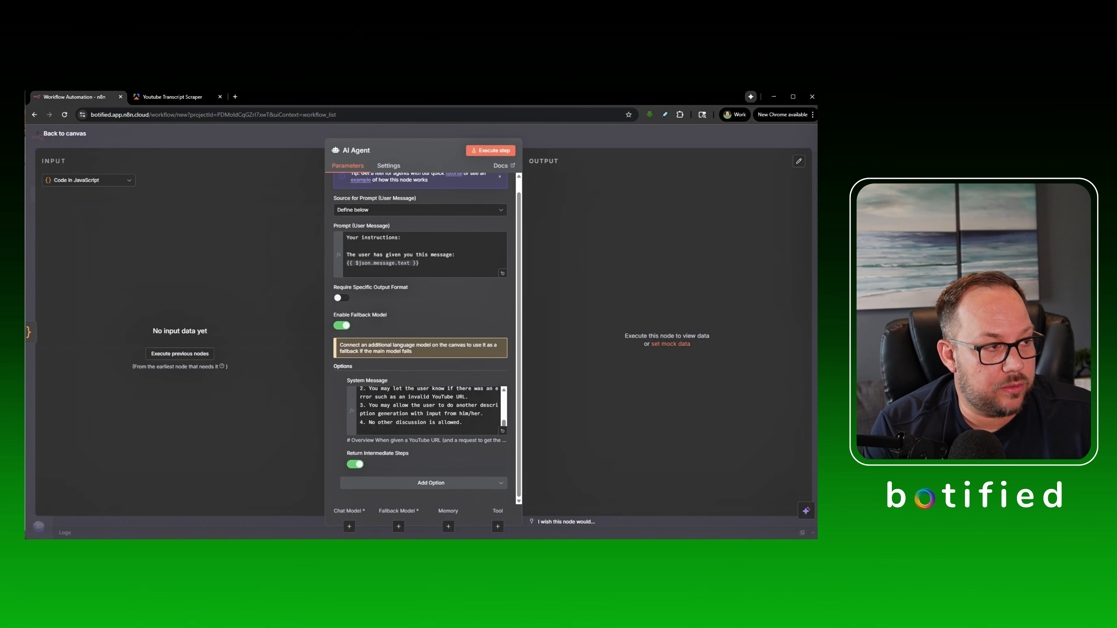
{"action": "left_click", "coordinate": [318, 133]}
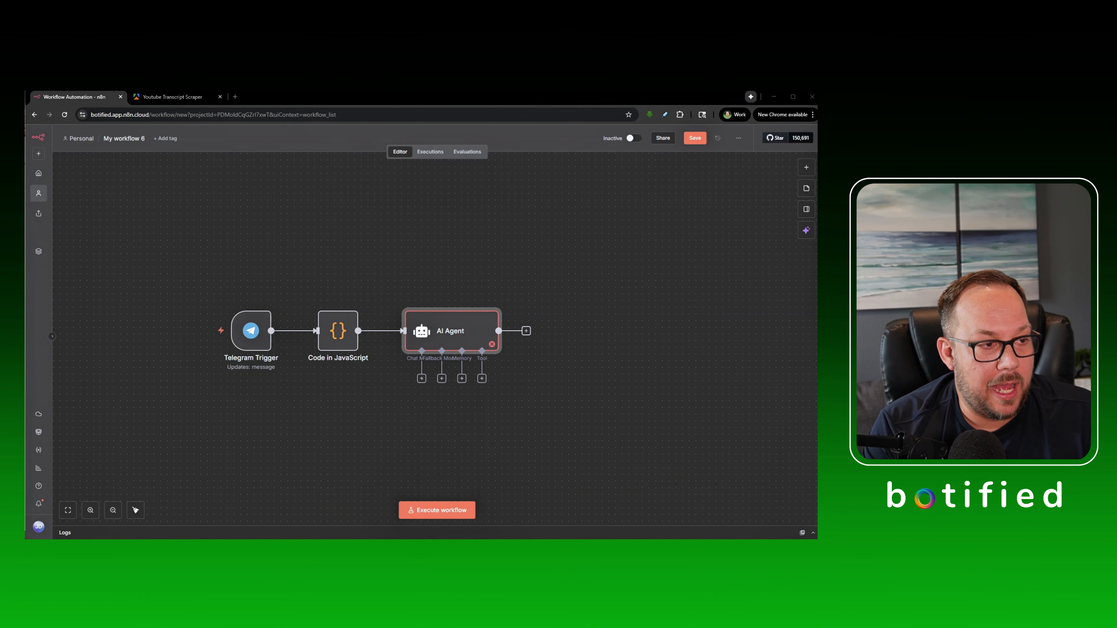
- Attach an OpenRouter Chat Model to the AI Agent's chat model input, keeping the OpenRouter account credential
{"action": "left_click", "coordinate": [422, 380]}
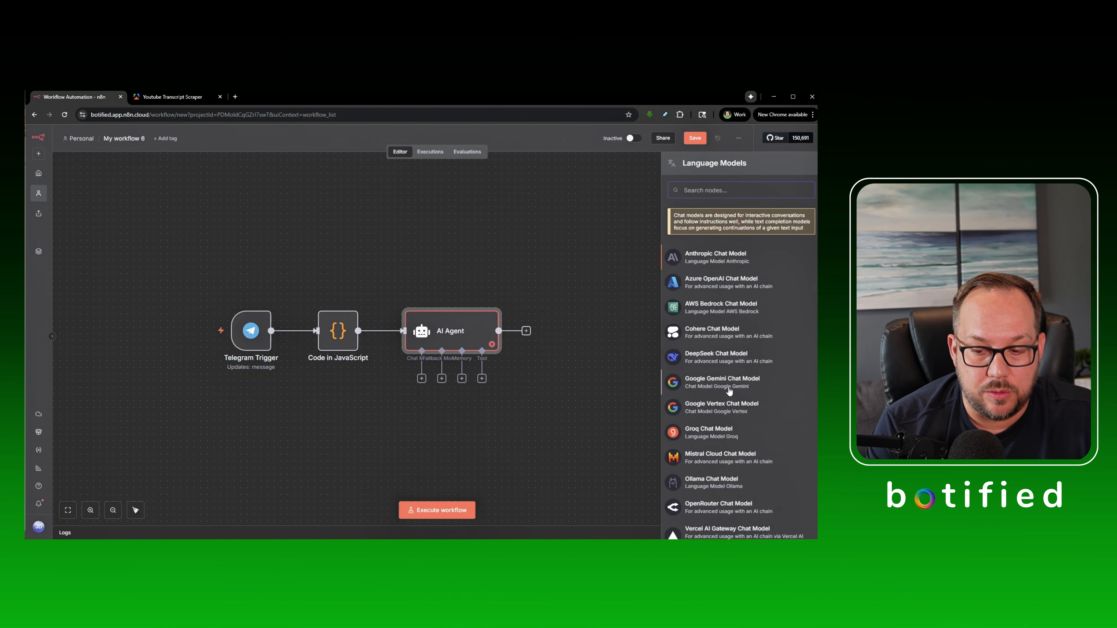
{"action": "scroll", "coordinate": [730, 394], "scroll_direction": "down", "scroll_amount": 2}
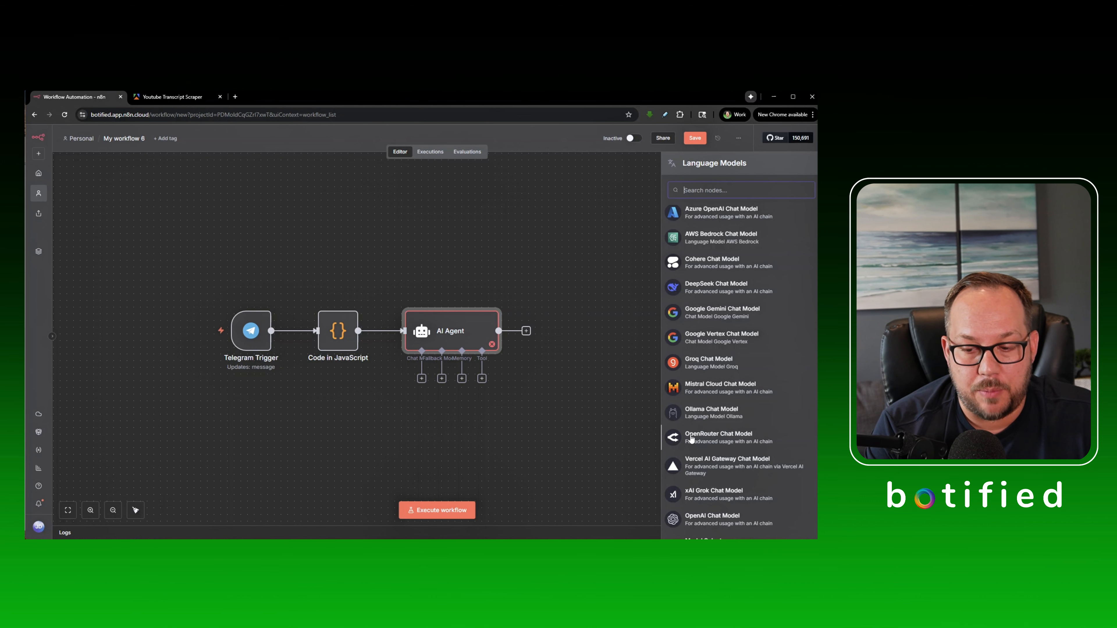
{"action": "left_click", "coordinate": [709, 437]}
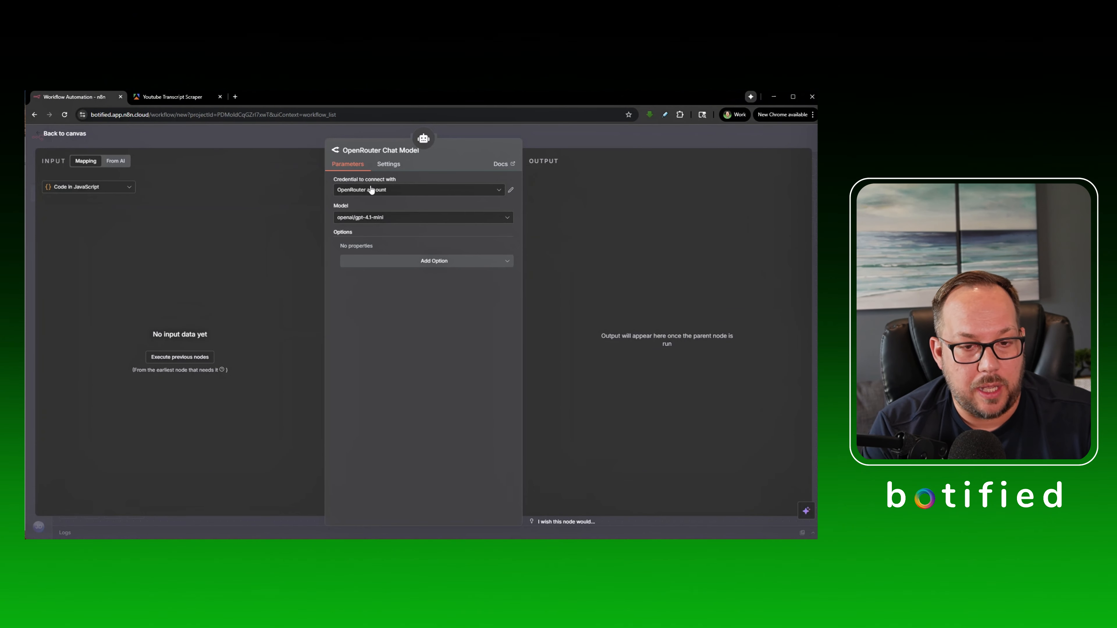
{"action": "left_click", "coordinate": [400, 189]}
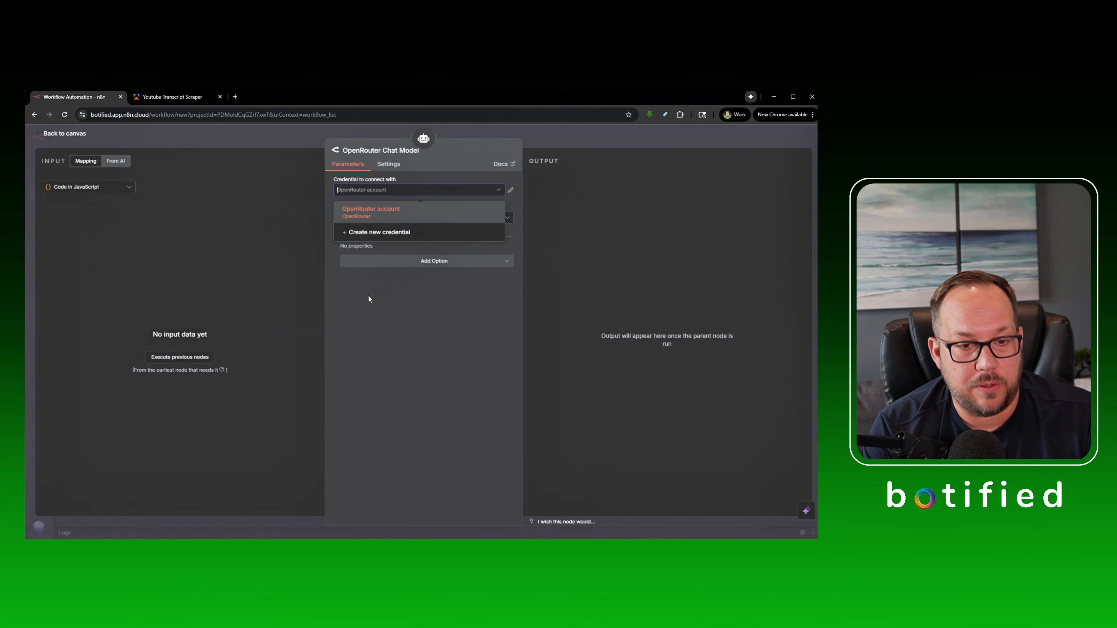
{"action": "left_click", "coordinate": [375, 291]}
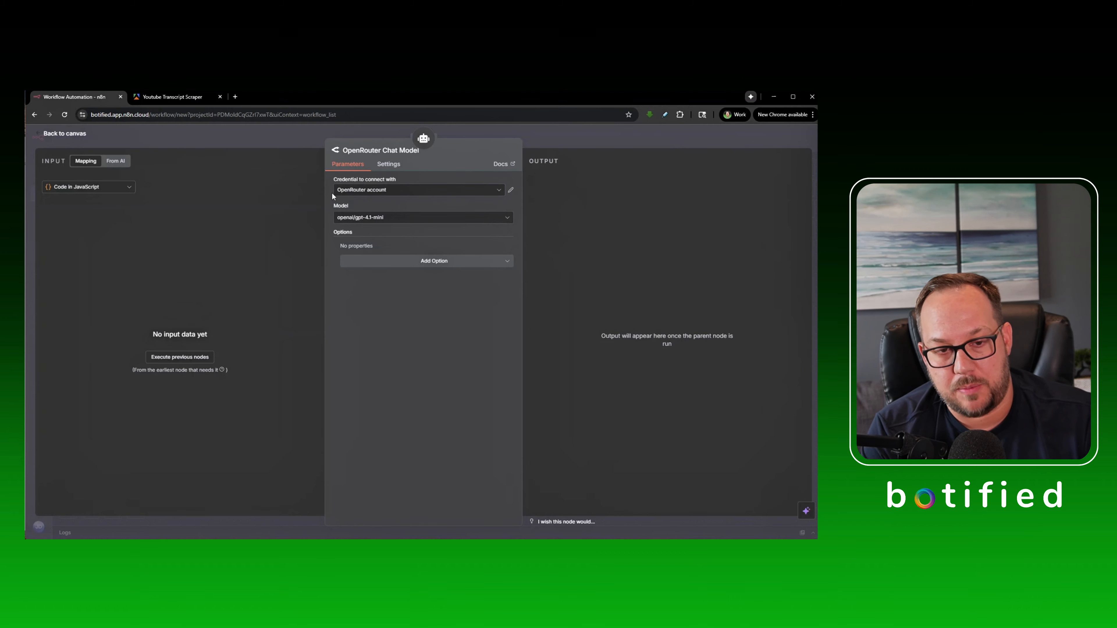
- Set the OpenRouter Chat Model's model to openai/gpt-4o and return to the canvas
{"action": "left_click", "coordinate": [400, 218]}
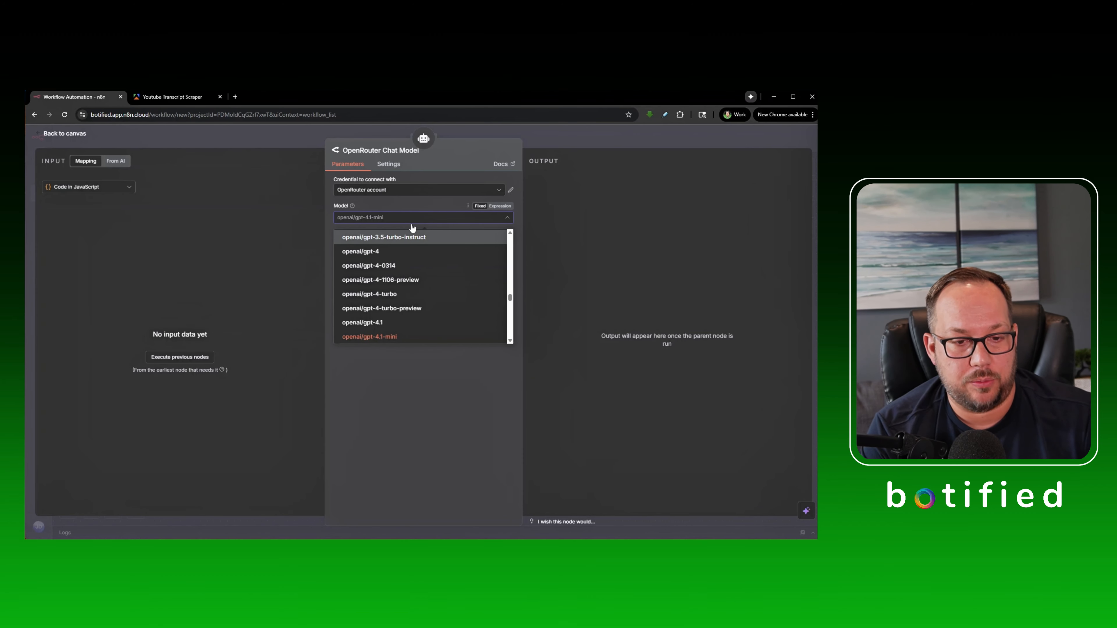
{"action": "type", "text": "gpt"}
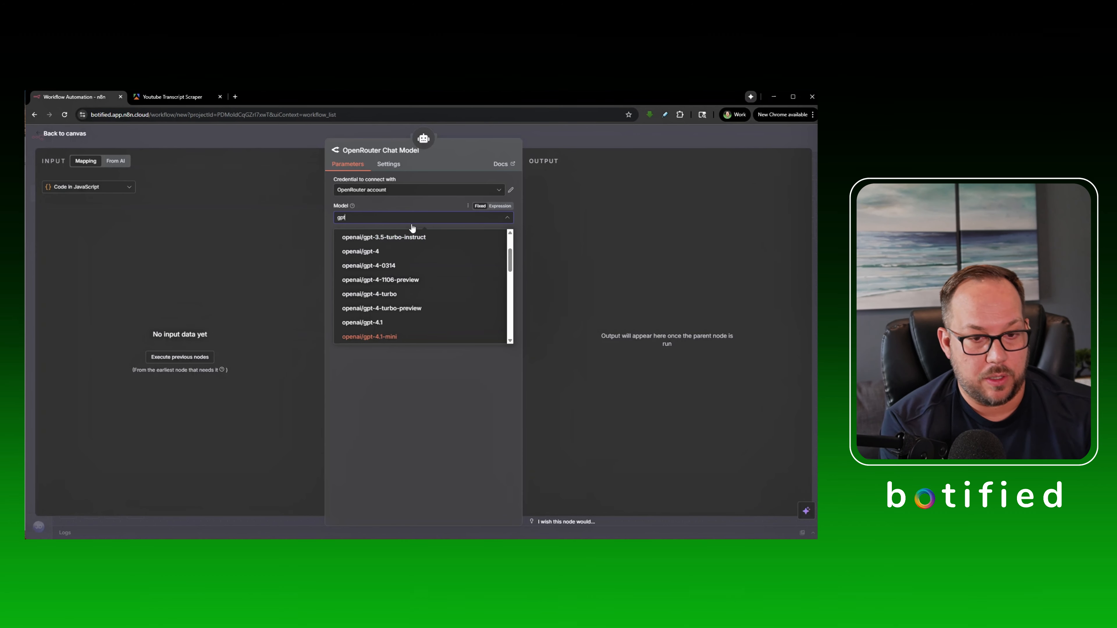
{"action": "type", "text": "-4o"}
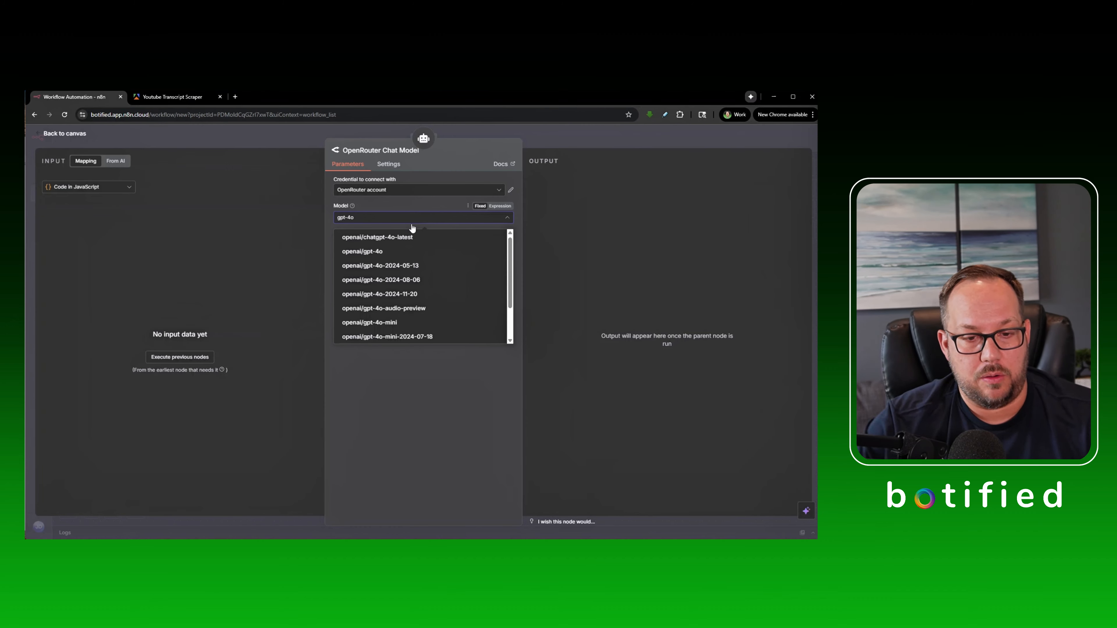
{"action": "left_click", "coordinate": [398, 251]}
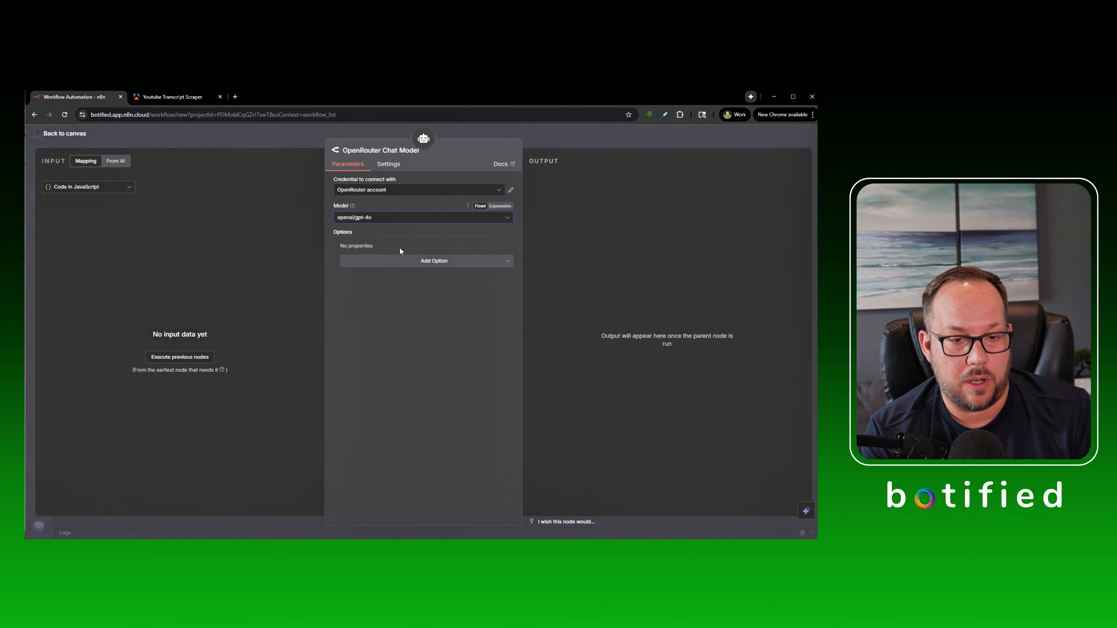
{"action": "left_click", "coordinate": [456, 130]}
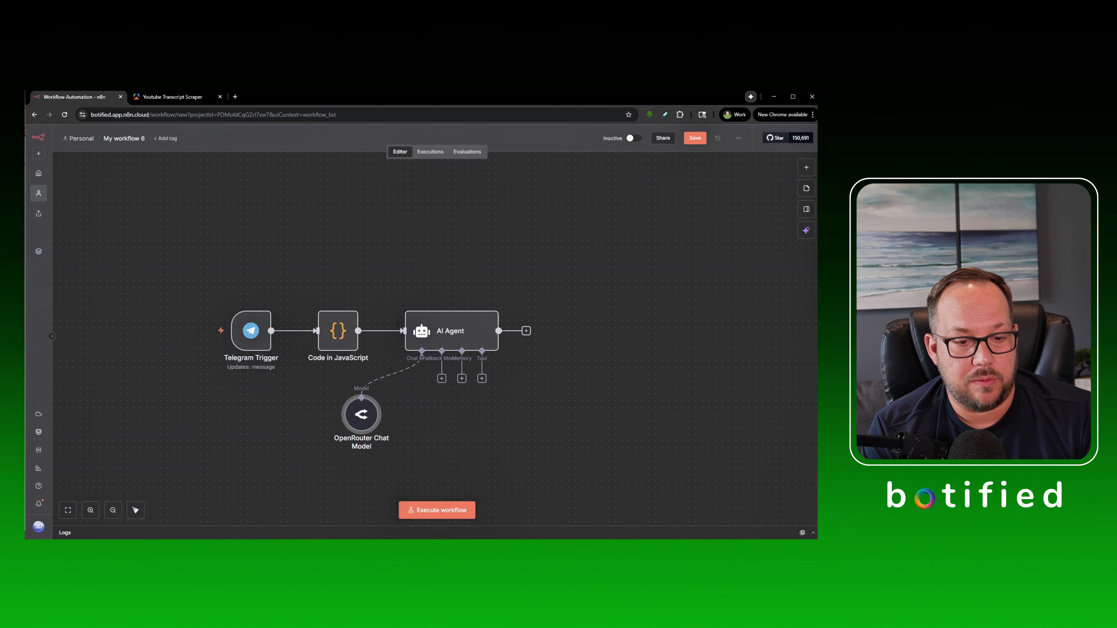
- Attach a second OpenRouter Chat Model as the AI Agent's fallback model and return to the canvas
{"action": "left_click", "coordinate": [425, 361]}
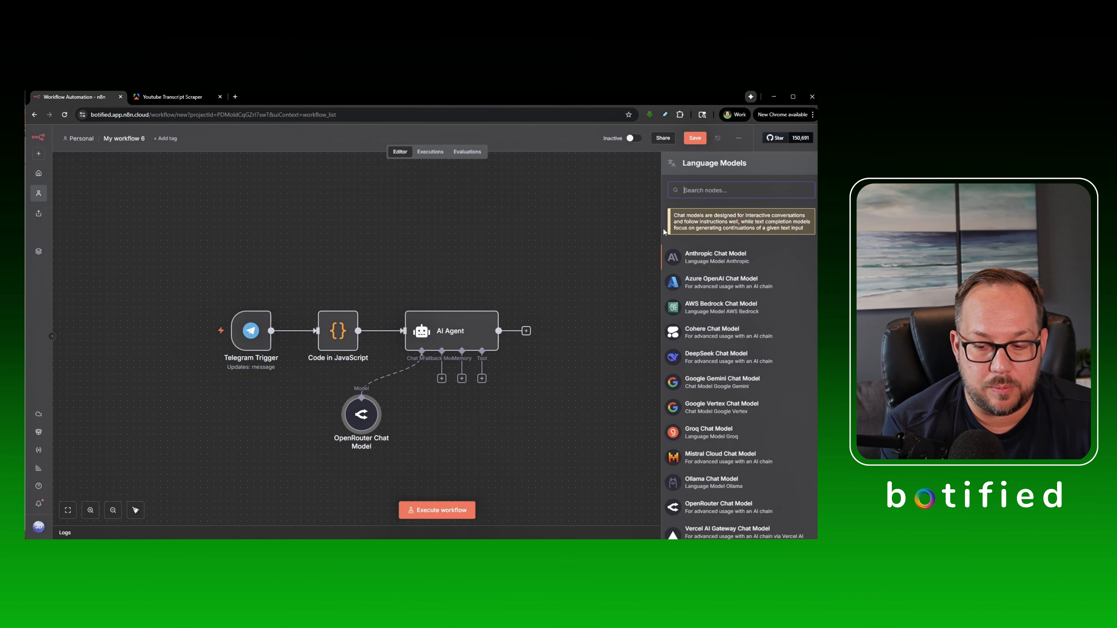
{"action": "left_click", "coordinate": [724, 507]}
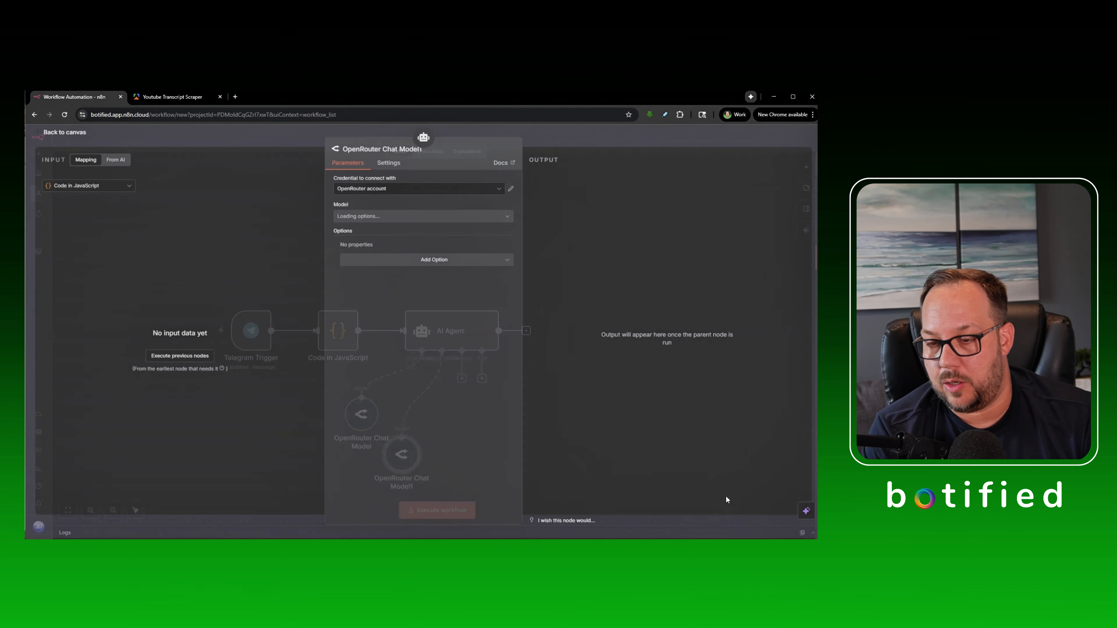
{"action": "left_click", "coordinate": [206, 137]}
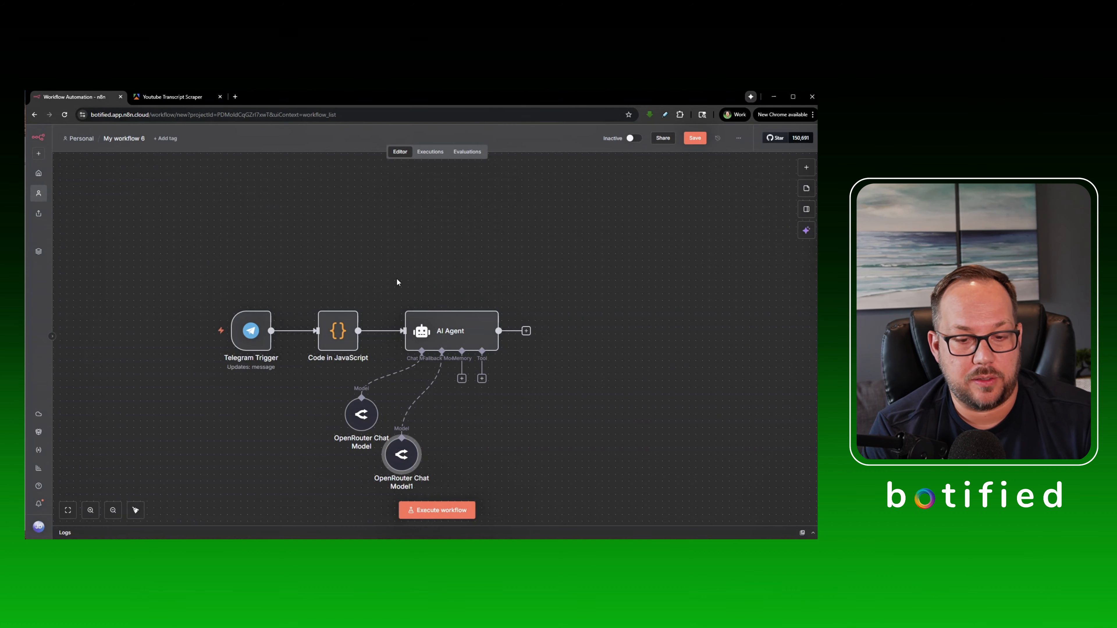
- Add Simple Memory to the AI Agent with Session ID set to Define below and key {{ $('Telegram Trigger').item.json.message.chat.id }}
{"action": "left_click", "coordinate": [462, 380]}
{"action": "left_click", "coordinate": [699, 236]}
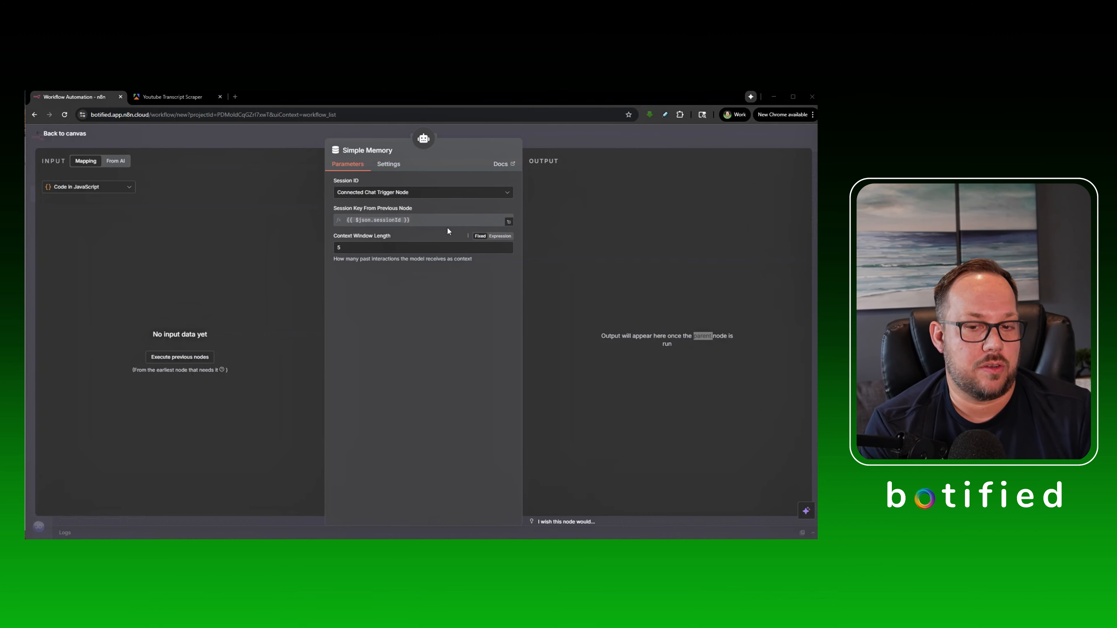
{"action": "left_click", "coordinate": [434, 194]}
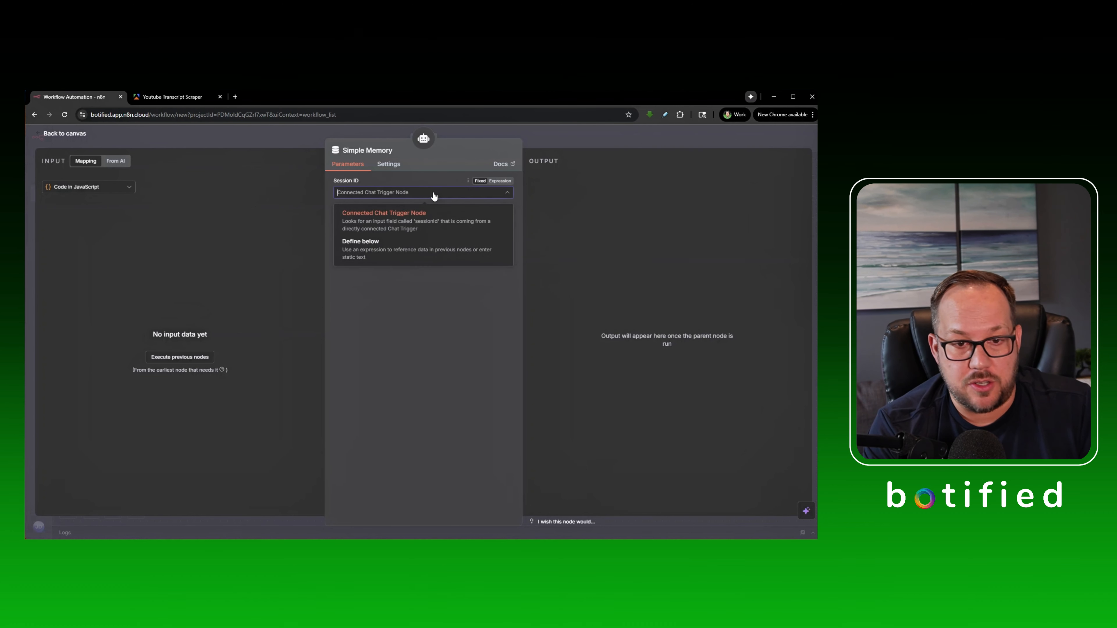
{"action": "left_click", "coordinate": [403, 254]}
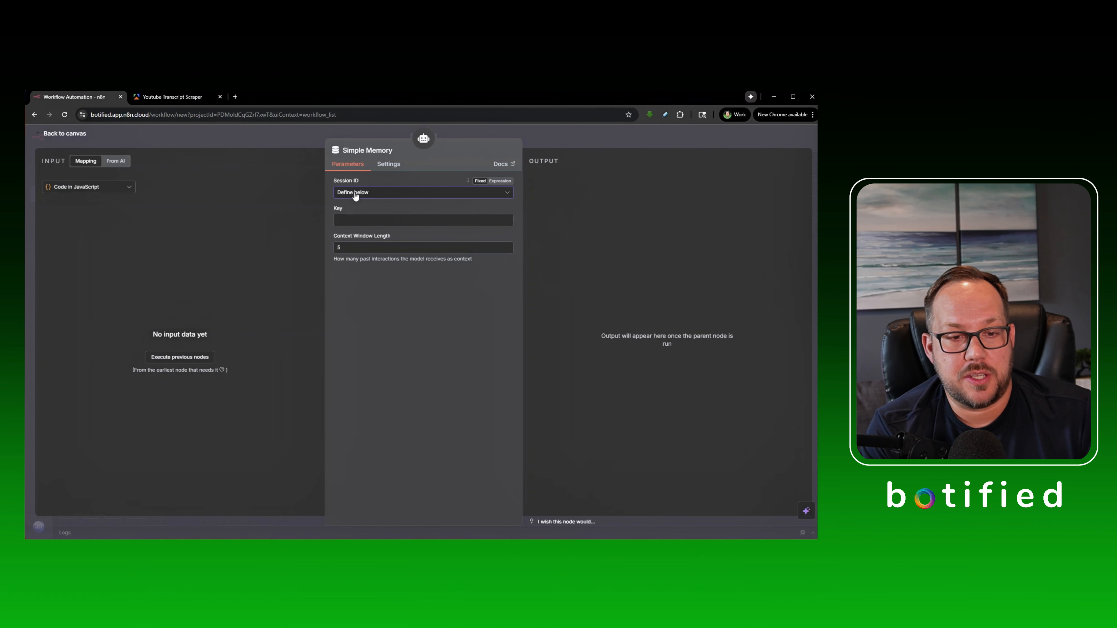
{"action": "left_click", "coordinate": [371, 220]}
{"action": "type", "text": "{{ $('Telegram Trigger').item.json.message.chat.id }}"}
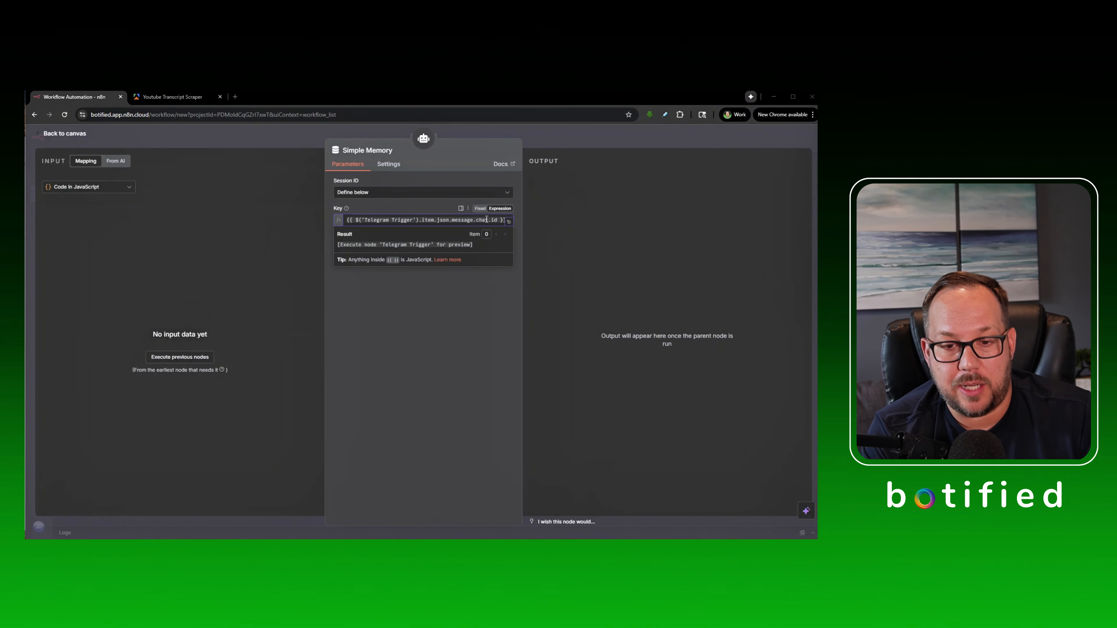
{"action": "left_click", "coordinate": [410, 321]}
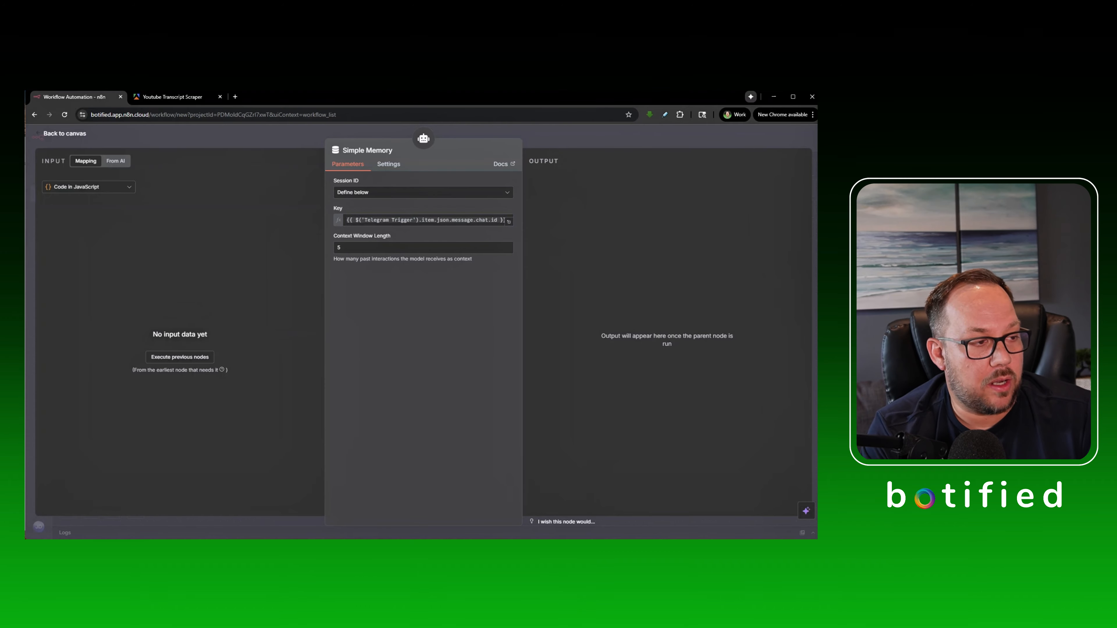
{"action": "left_click", "coordinate": [212, 139]}
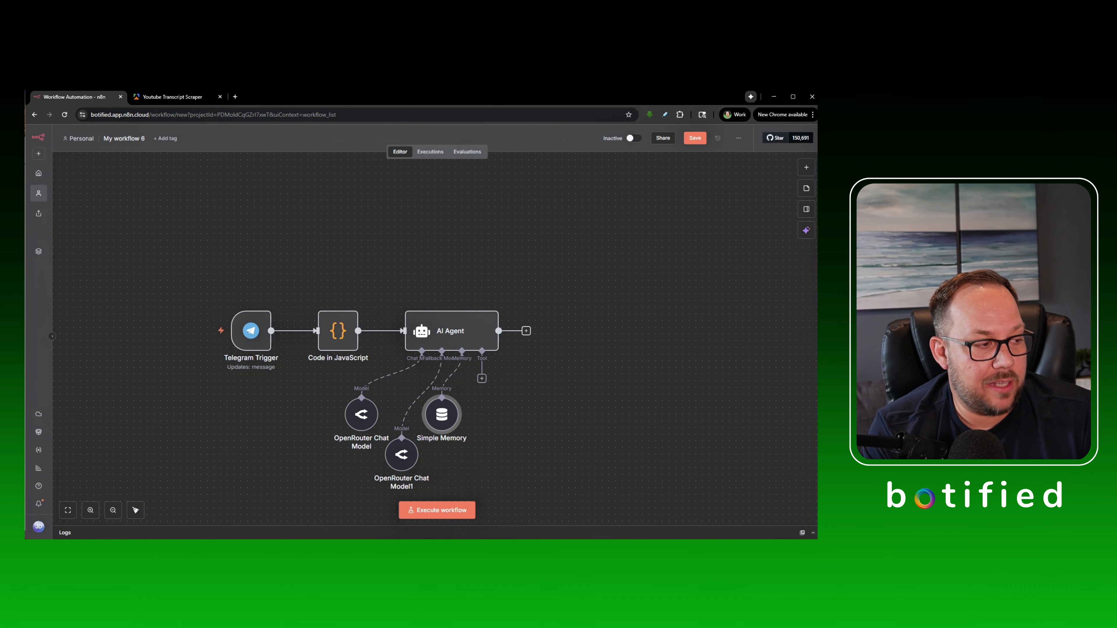
- Add the Think tool to the AI Agent with its default description and place it farther right of Simple Memory
{"action": "left_click", "coordinate": [483, 379]}
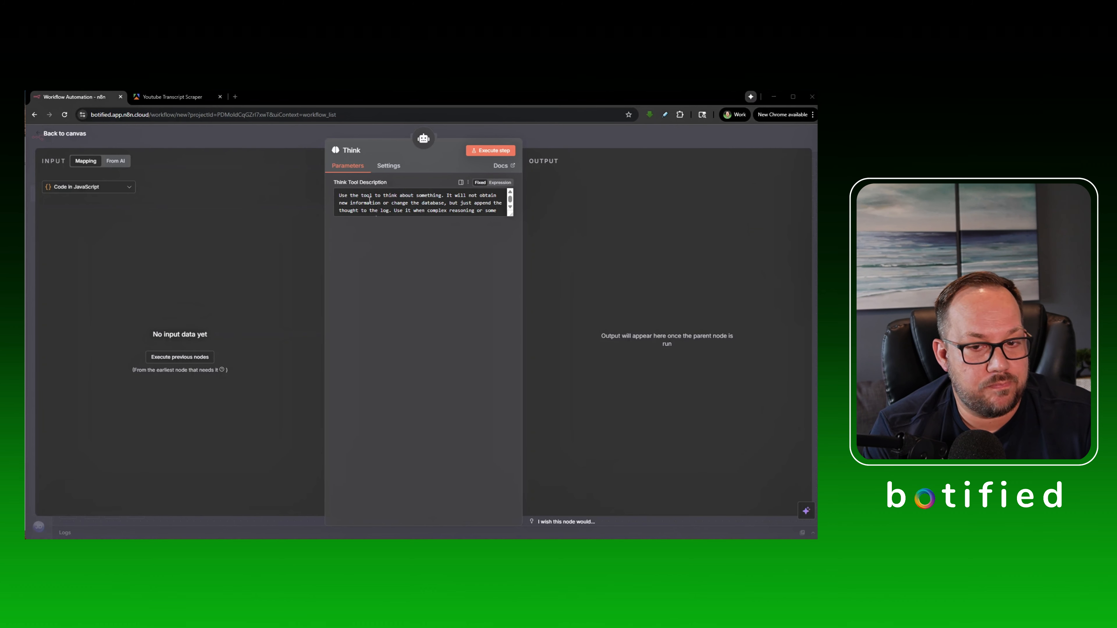
{"action": "left_click_drag", "start_coordinate": [339, 216], "coordinate": [500, 317]}
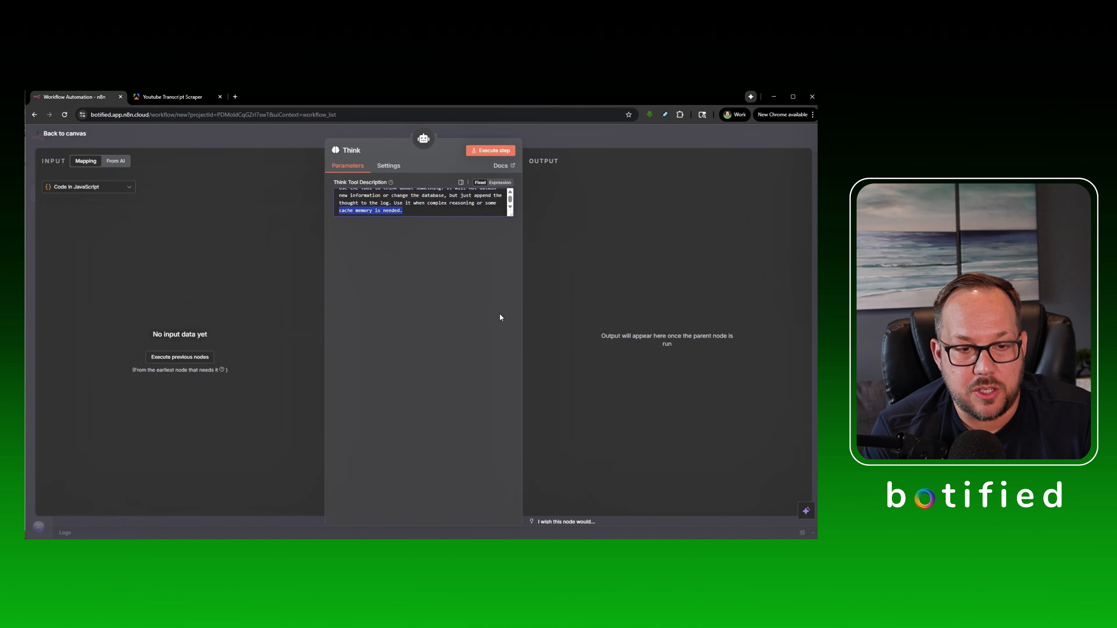
{"action": "left_click", "coordinate": [484, 203]}
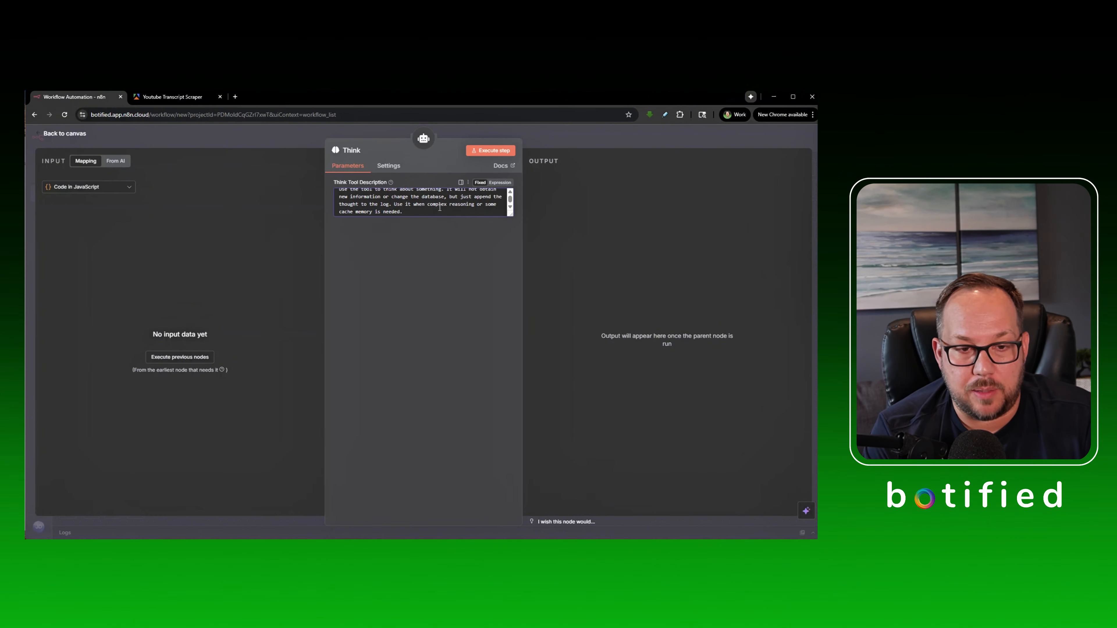
{"action": "scroll", "coordinate": [388, 204], "scroll_direction": "up", "scroll_amount": 1}
{"action": "left_click", "coordinate": [610, 135]}
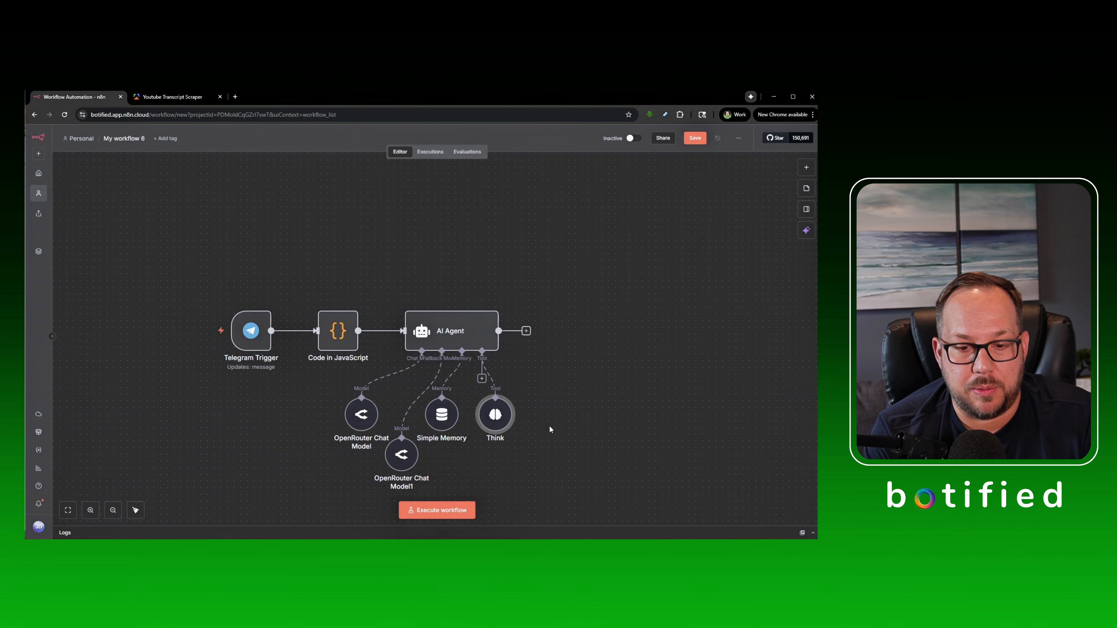
{"action": "left_click_drag", "start_coordinate": [531, 416], "coordinate": [579, 417]}
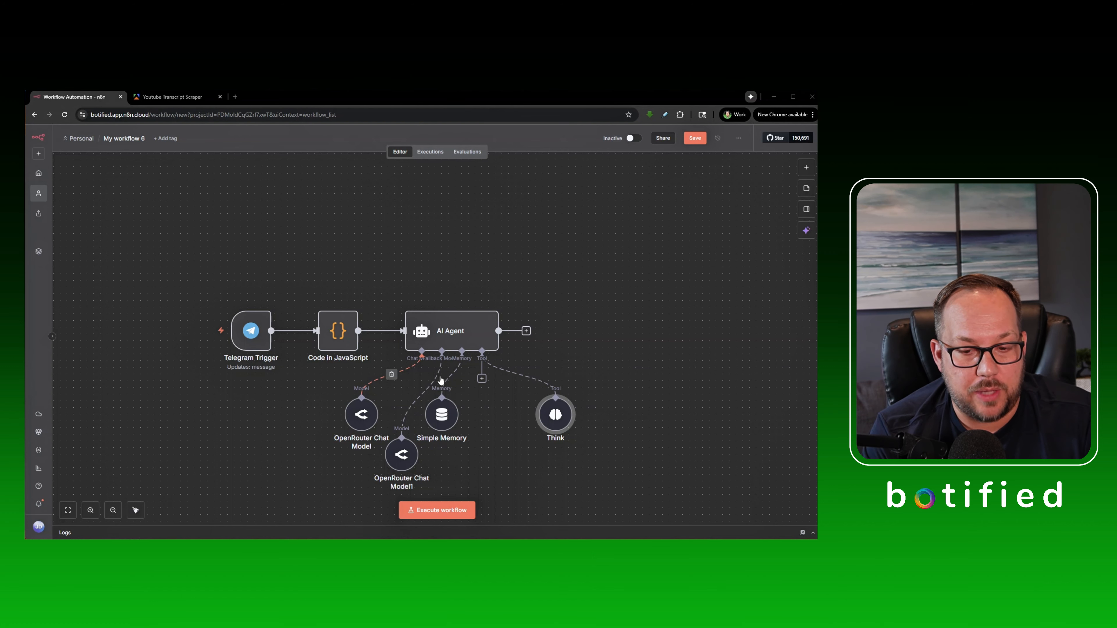
- Add an AI Agent Tool with the description "This agent can search through different social platforms and perform various tasks."
{"action": "scroll", "coordinate": [528, 399], "scroll_direction": "down", "scroll_amount": 2}
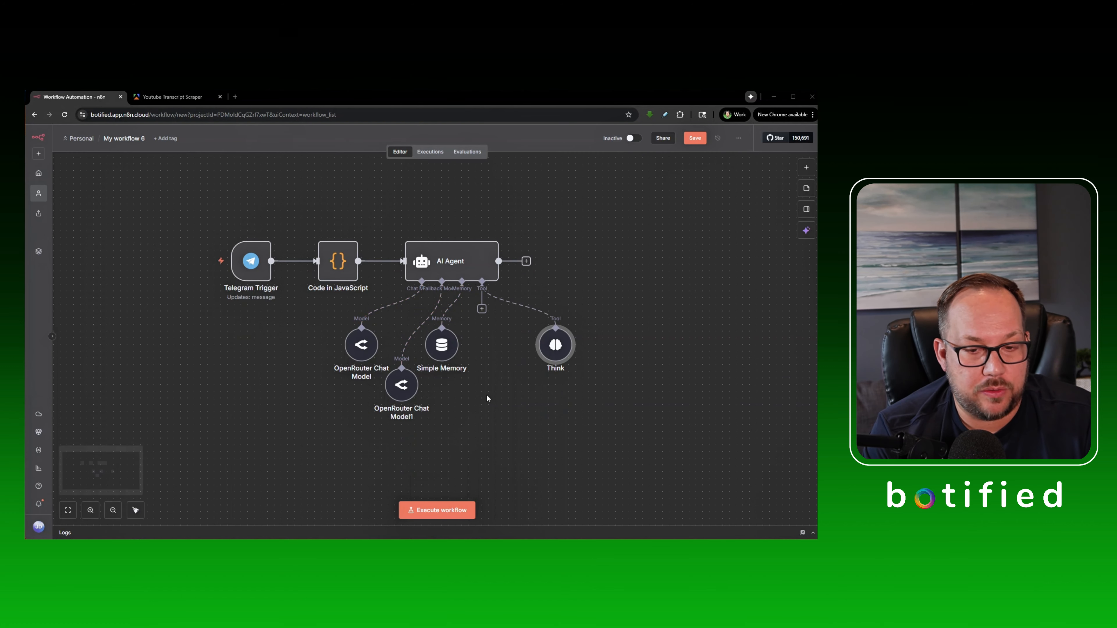
{"action": "left_click", "coordinate": [482, 308]}
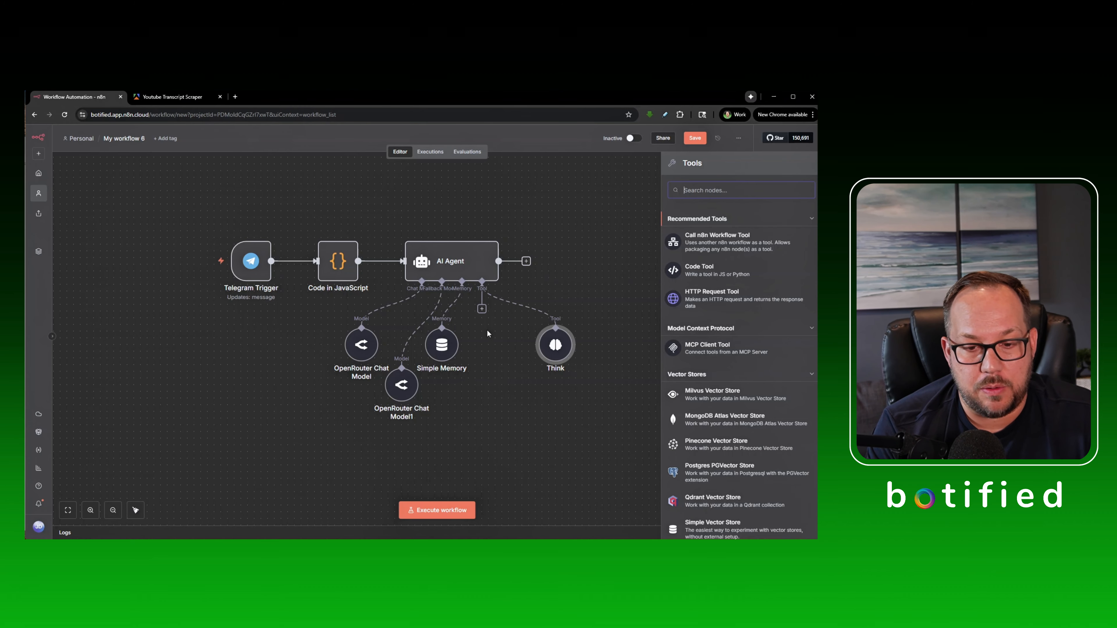
{"action": "type", "text": "ai"}
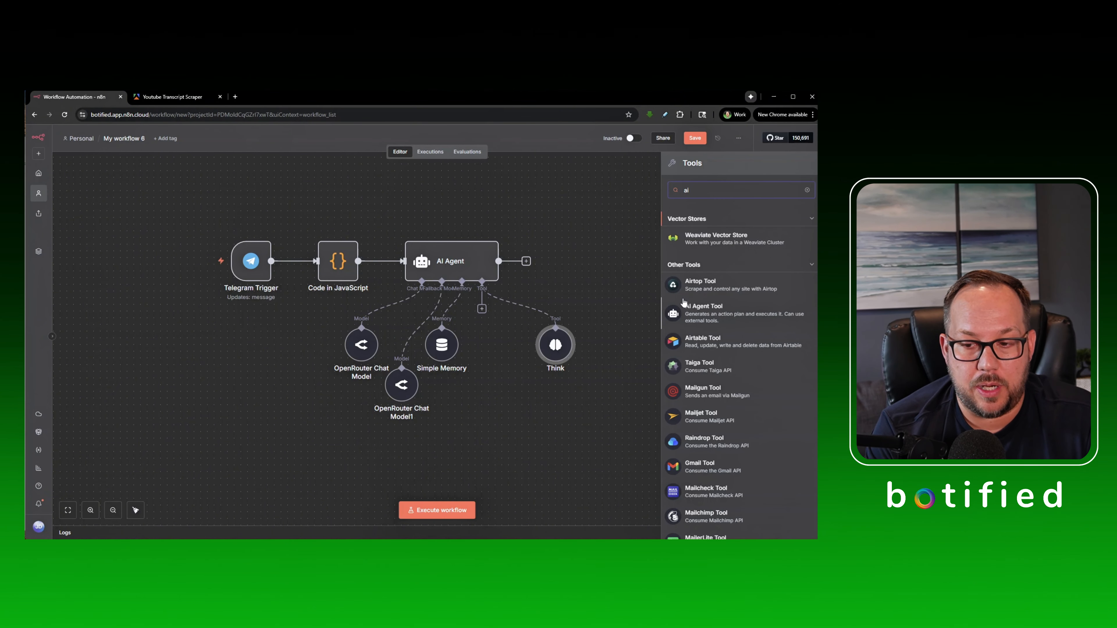
{"action": "left_click", "coordinate": [700, 315]}
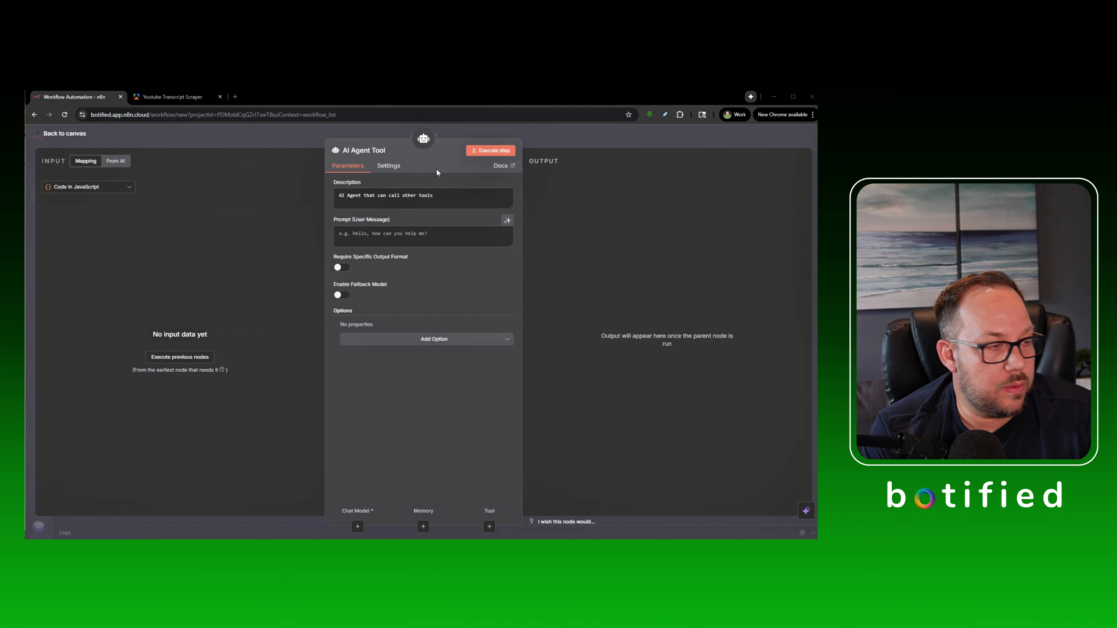
{"action": "triple_click", "coordinate": [349, 200]}
{"action": "type", "text": "This agent can search through different social platforms and perform various tasks."}
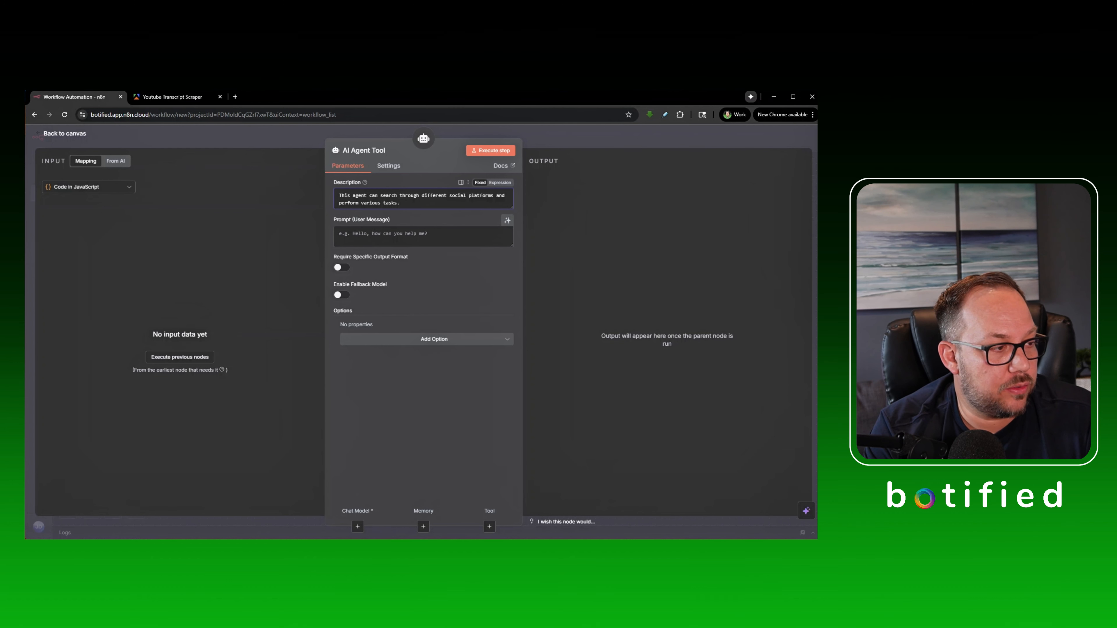
- Add a System Message option to the AI Agent Tool and replace its text with the prepared YouTube Transcript processing prompt as an expression
{"action": "left_click", "coordinate": [417, 343]}
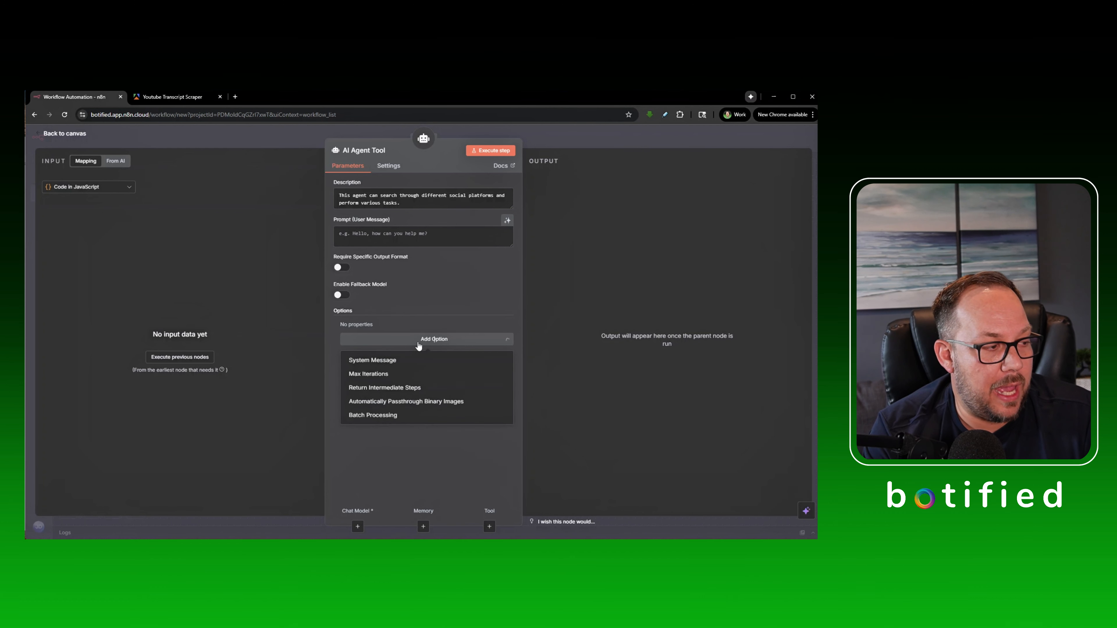
{"action": "left_click", "coordinate": [389, 363]}
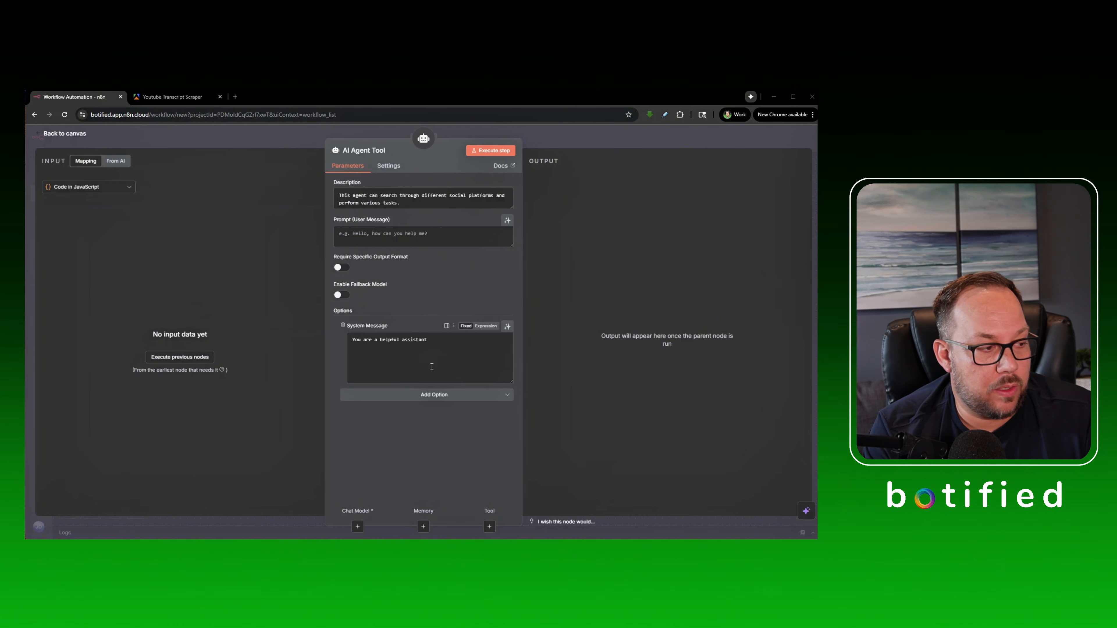
{"action": "left_click", "coordinate": [486, 326]}
{"action": "key", "text": "ctrl+a"}
{"action": "key", "text": "ctrl+v"}
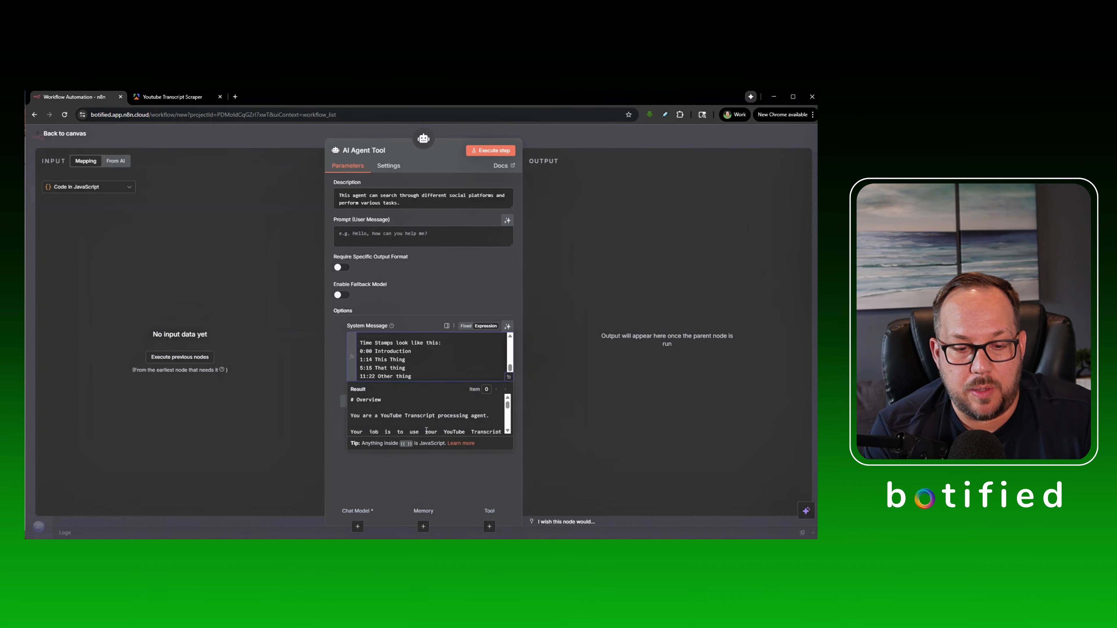
{"action": "left_click", "coordinate": [433, 277]}
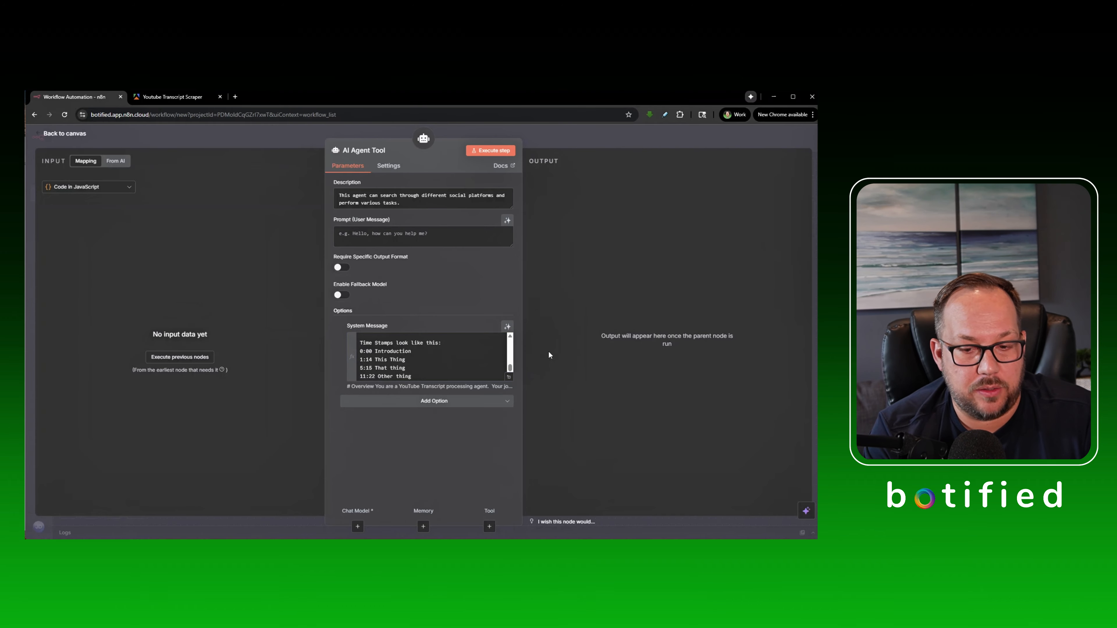
- Review the AI Agent Tool's system message in the expanded editor, including the timestamp rules and example chapter calculations
{"action": "left_click", "coordinate": [509, 378]}
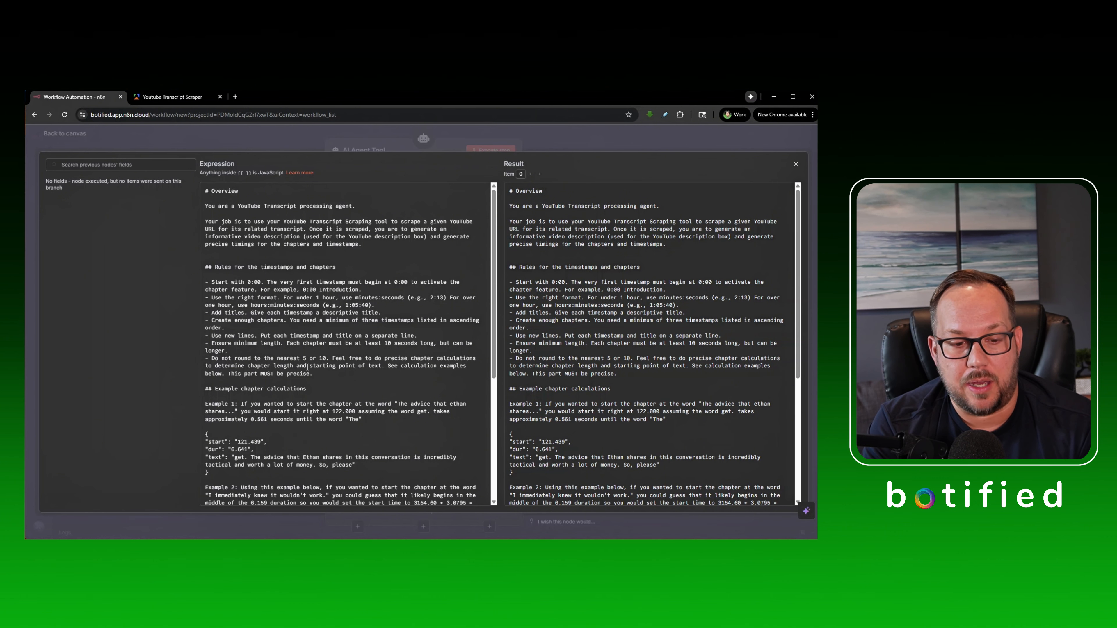
{"action": "scroll", "coordinate": [315, 343], "scroll_direction": "down", "scroll_amount": 5}
{"action": "scroll", "coordinate": [318, 336], "scroll_direction": "up", "scroll_amount": 5}
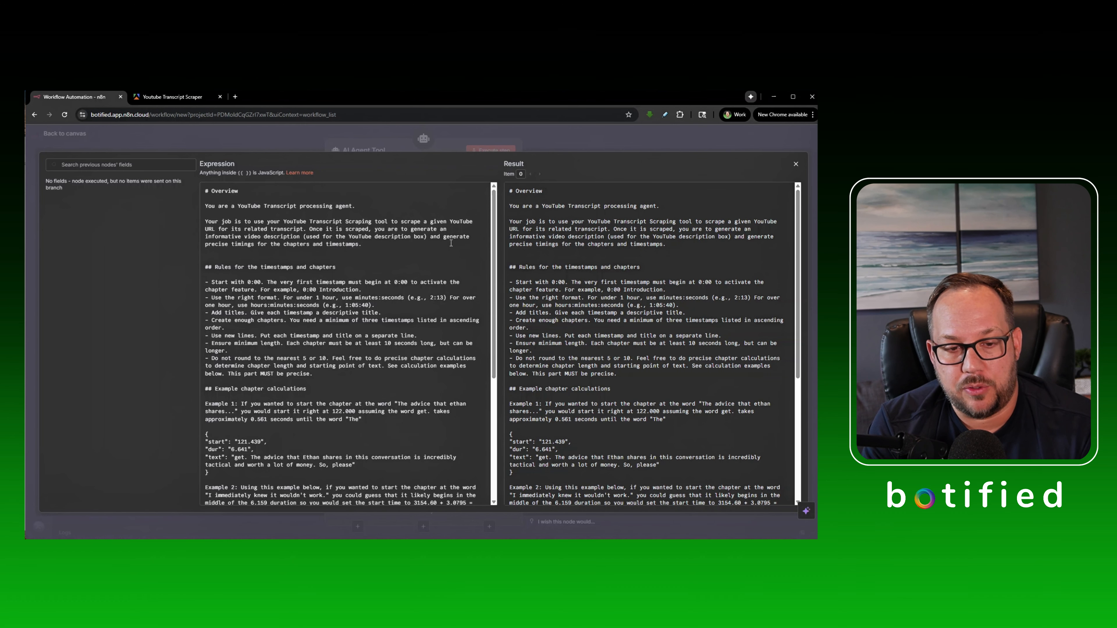
- Examine the system message's timestamp and chapter rules, covering the 0:00 start, the time formats and the descriptive titles
{"action": "scroll", "coordinate": [488, 251], "scroll_direction": "down", "scroll_amount": 2}
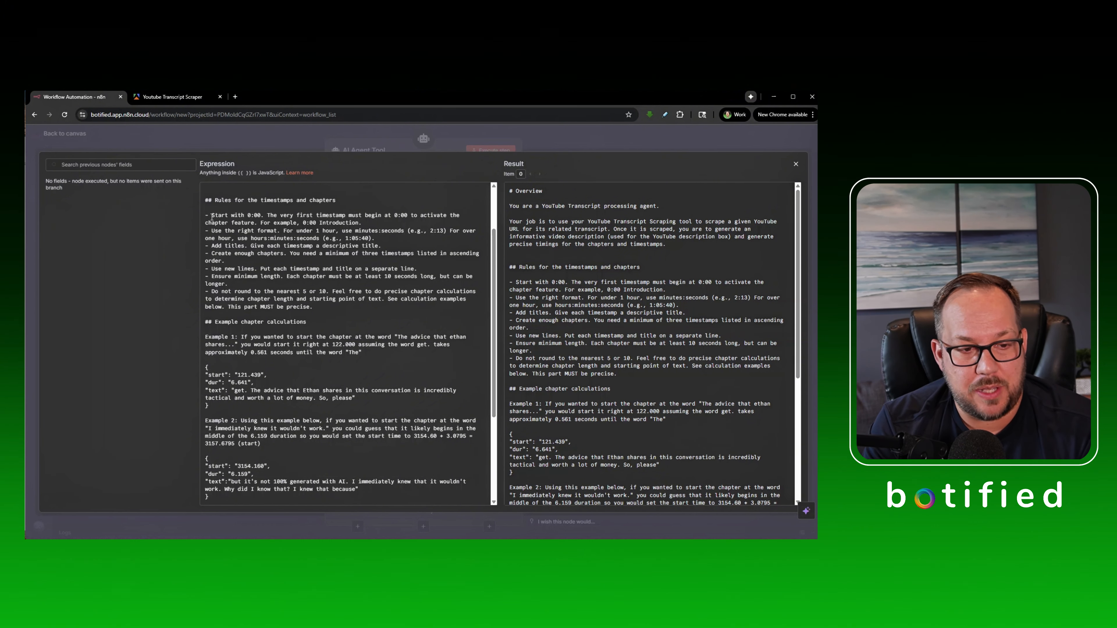
{"action": "left_click_drag", "start_coordinate": [212, 216], "coordinate": [262, 217]}
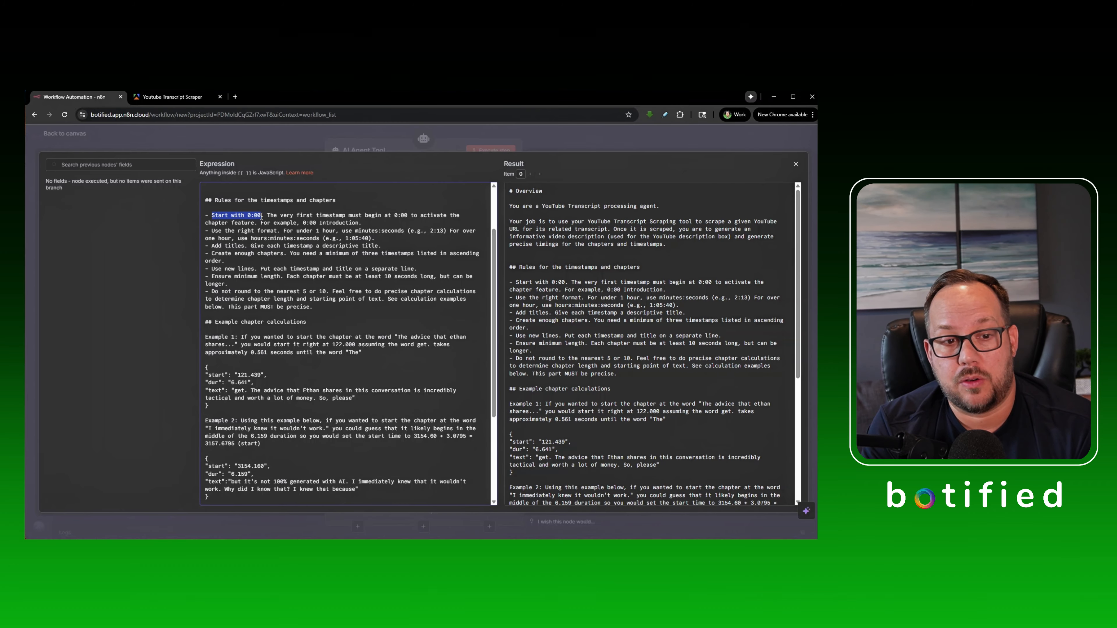
{"action": "left_click", "coordinate": [338, 217]}
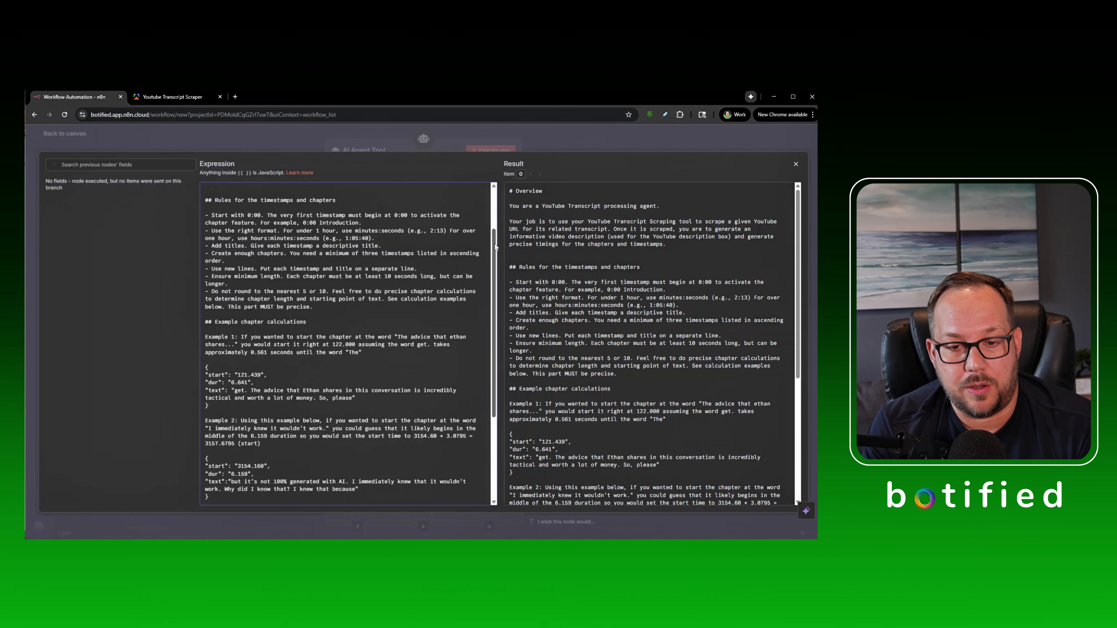
{"action": "left_click_drag", "start_coordinate": [495, 244], "coordinate": [498, 262]}
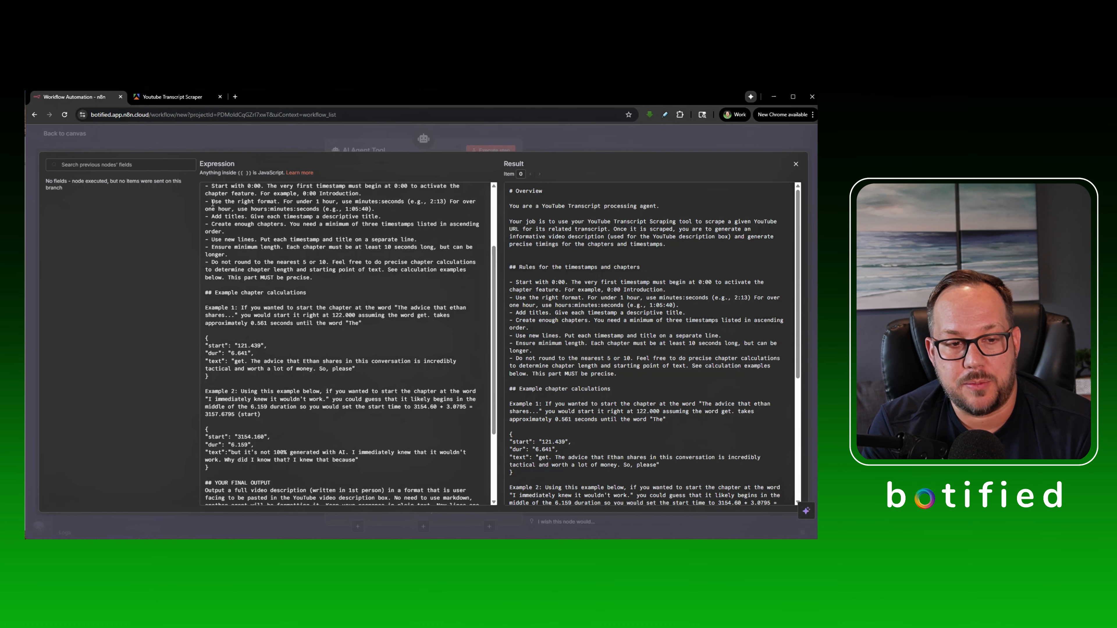
{"action": "left_click_drag", "start_coordinate": [300, 208], "coordinate": [377, 209]}
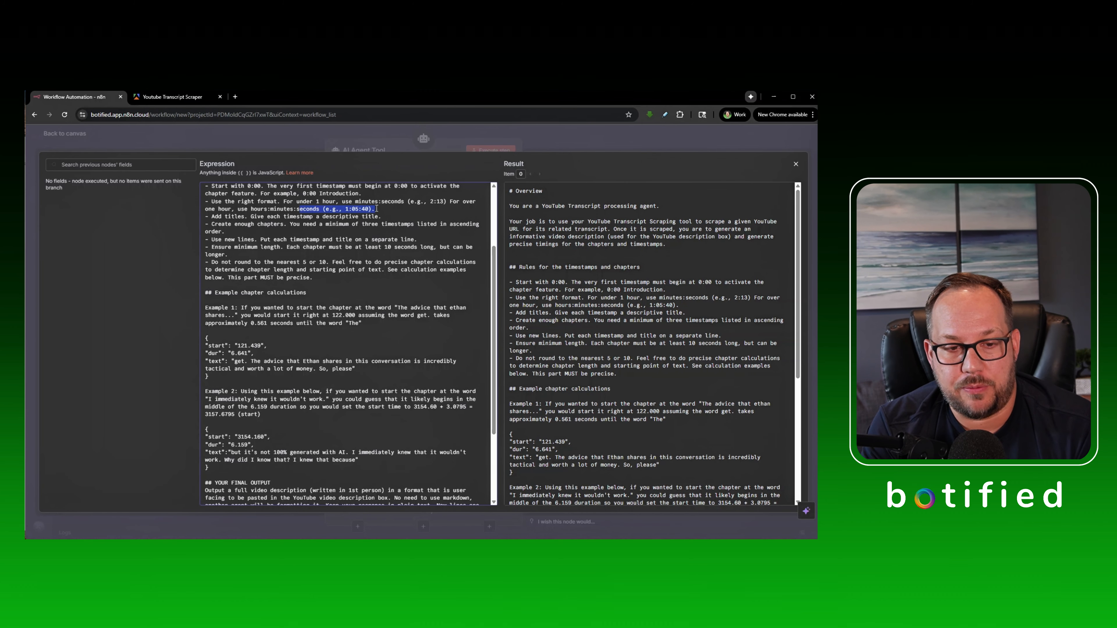
{"action": "left_click", "coordinate": [330, 209]}
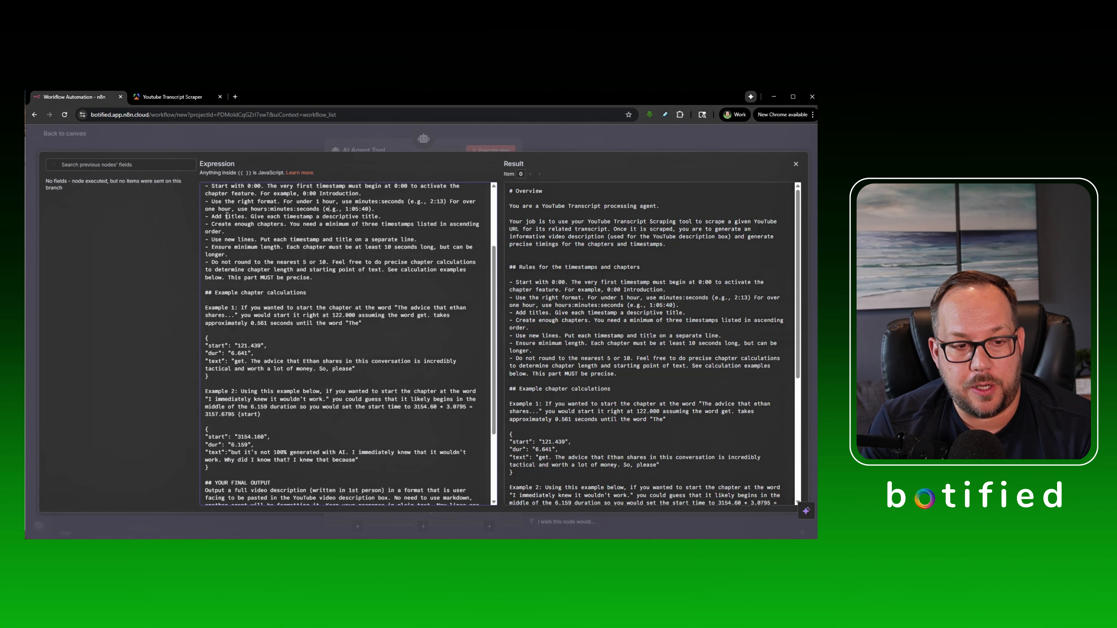
{"action": "left_click_drag", "start_coordinate": [209, 217], "coordinate": [387, 218]}
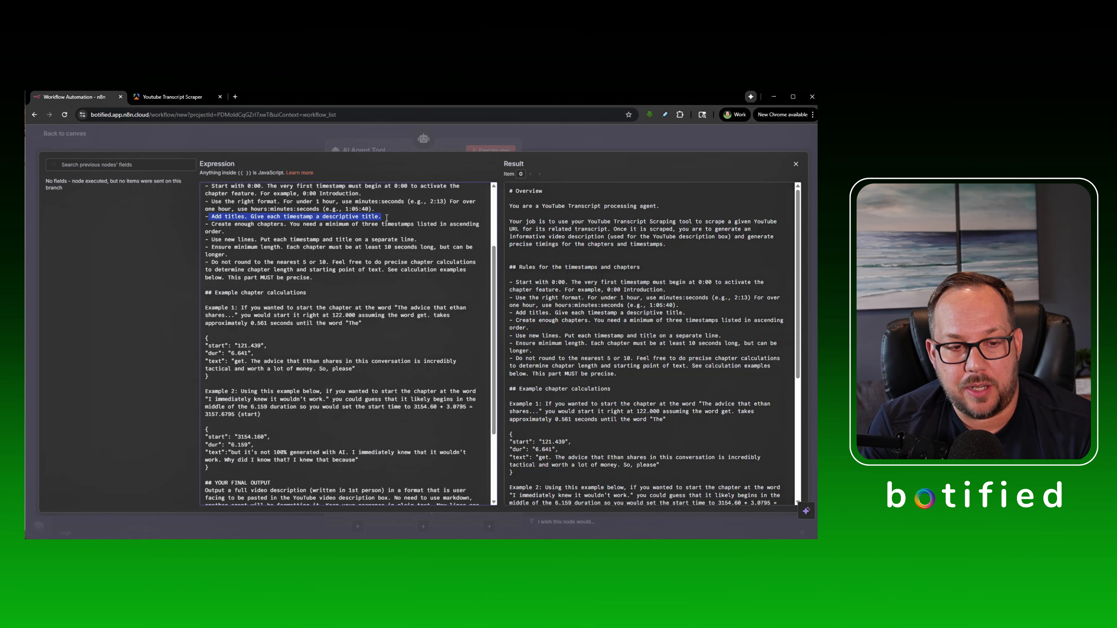
{"action": "left_click", "coordinate": [343, 232]}
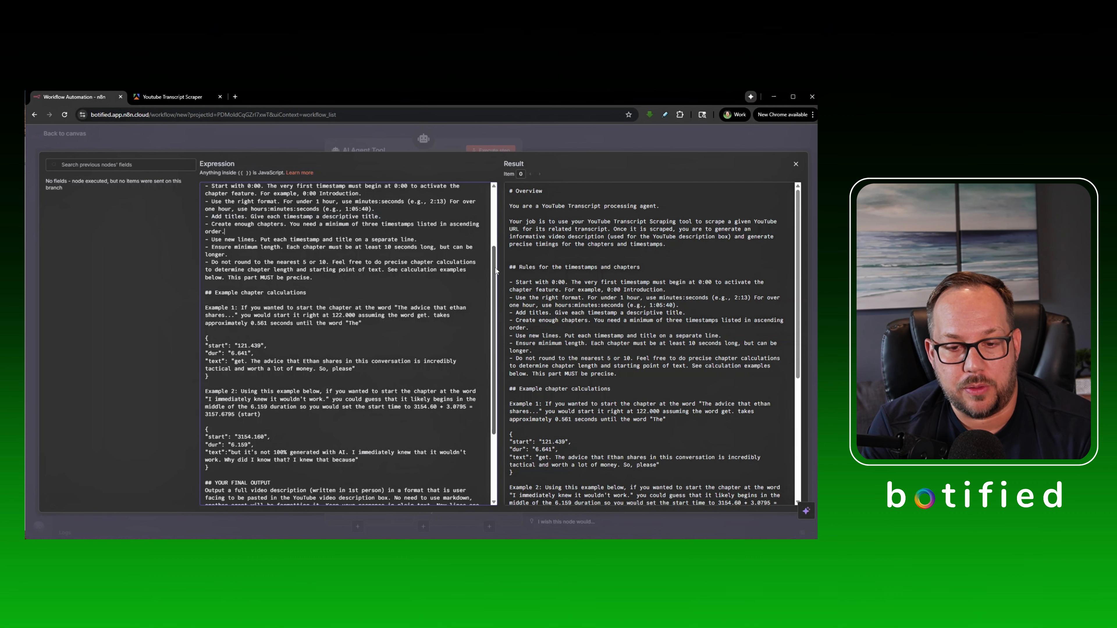
- Examine Example 1 of the chapter calculations, comparing its start, duration and text values with the explanation above it
{"action": "left_click_drag", "start_coordinate": [495, 267], "coordinate": [482, 305]}
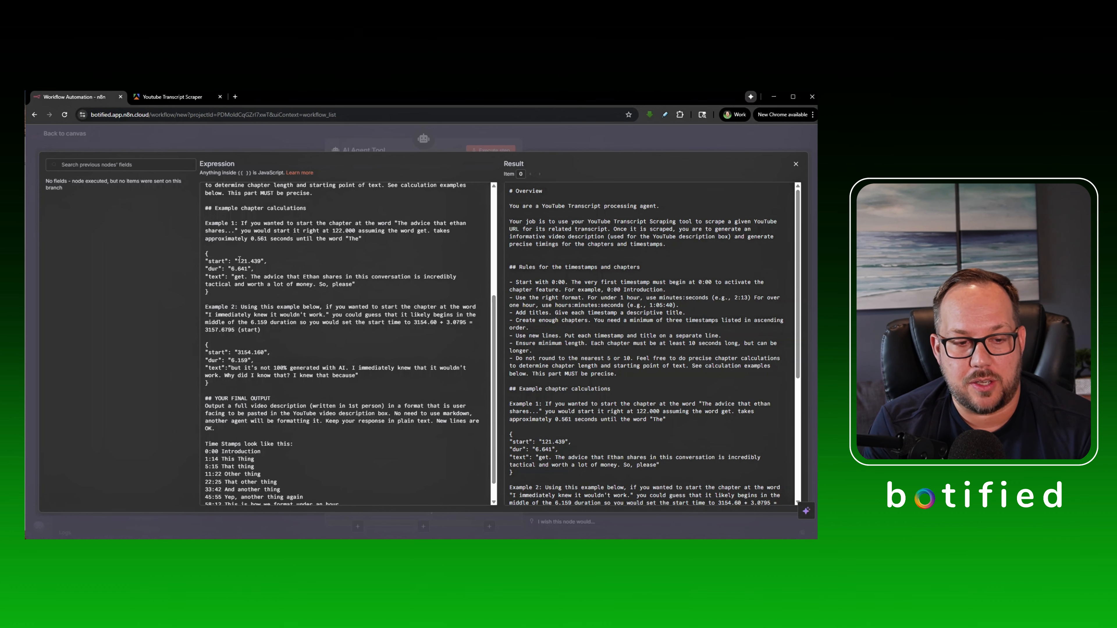
{"action": "left_click_drag", "start_coordinate": [238, 261], "coordinate": [263, 261]}
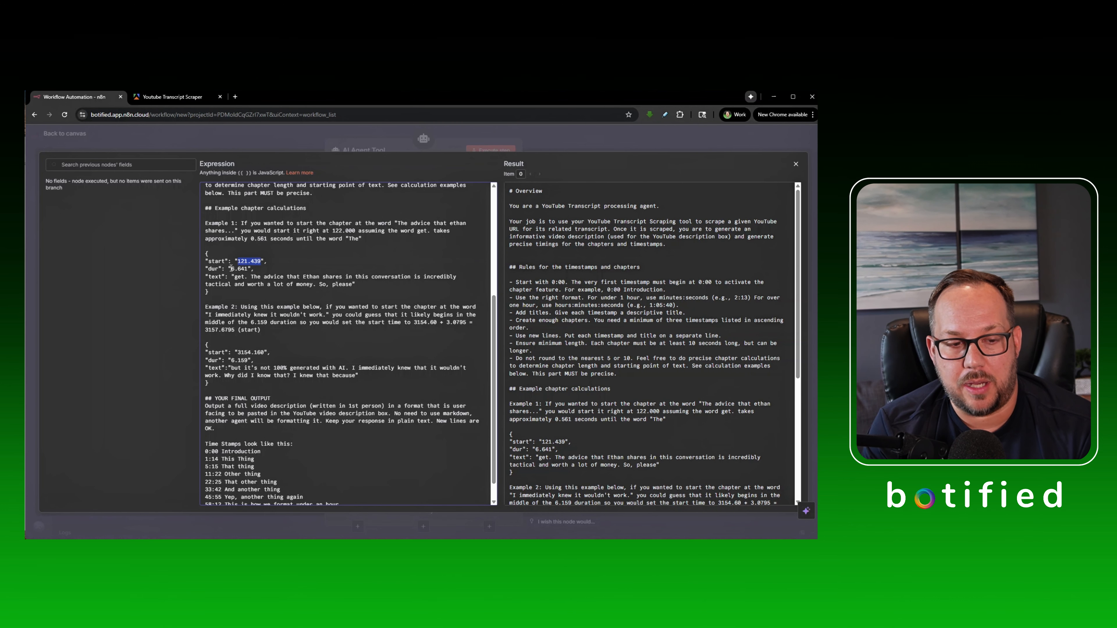
{"action": "left_click_drag", "start_coordinate": [231, 268], "coordinate": [249, 269]}
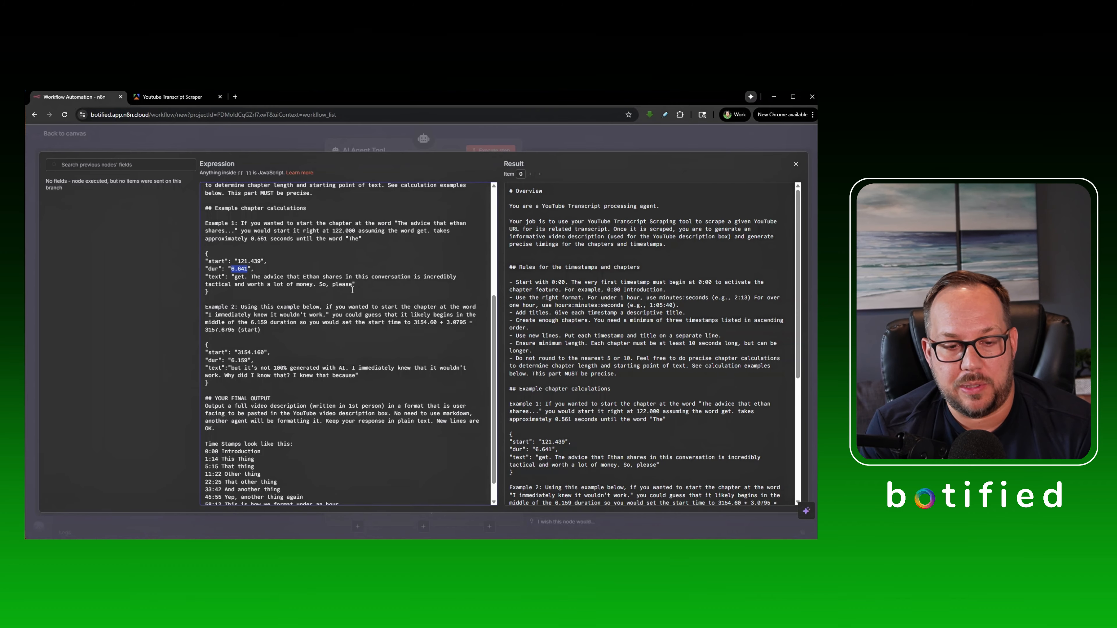
{"action": "left_click", "coordinate": [274, 286]}
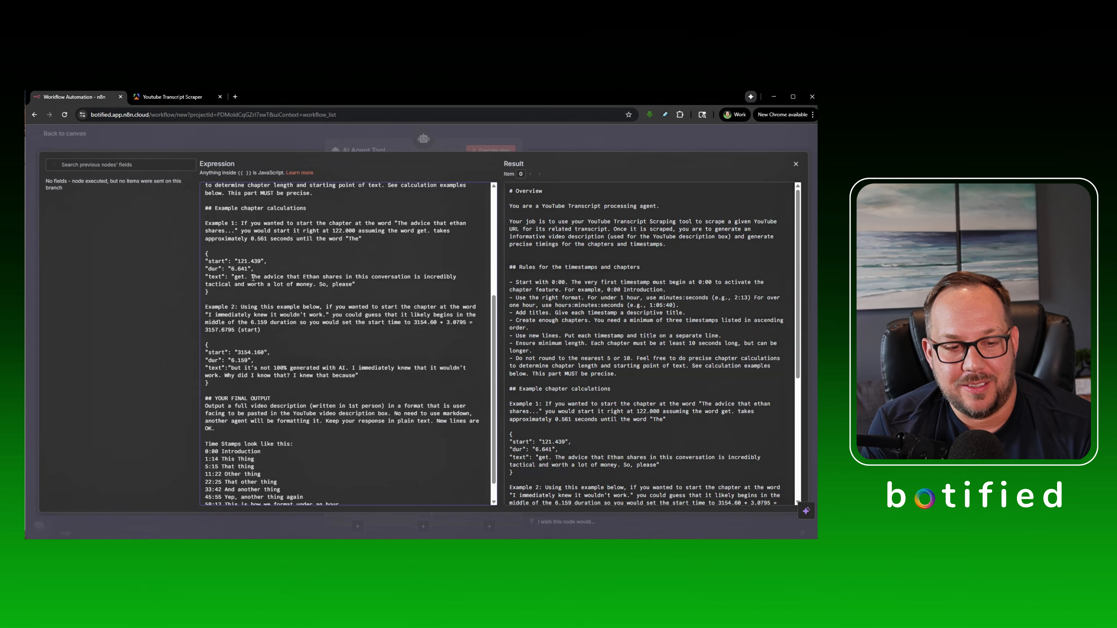
{"action": "left_click_drag", "start_coordinate": [251, 276], "coordinate": [381, 276]}
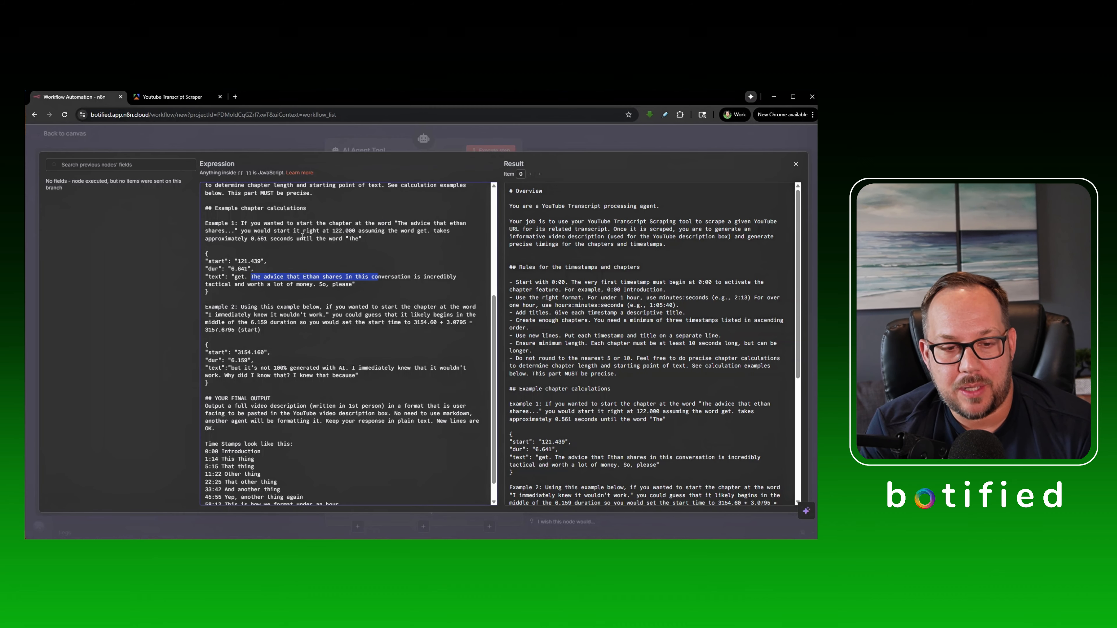
{"action": "left_click", "coordinate": [258, 230]}
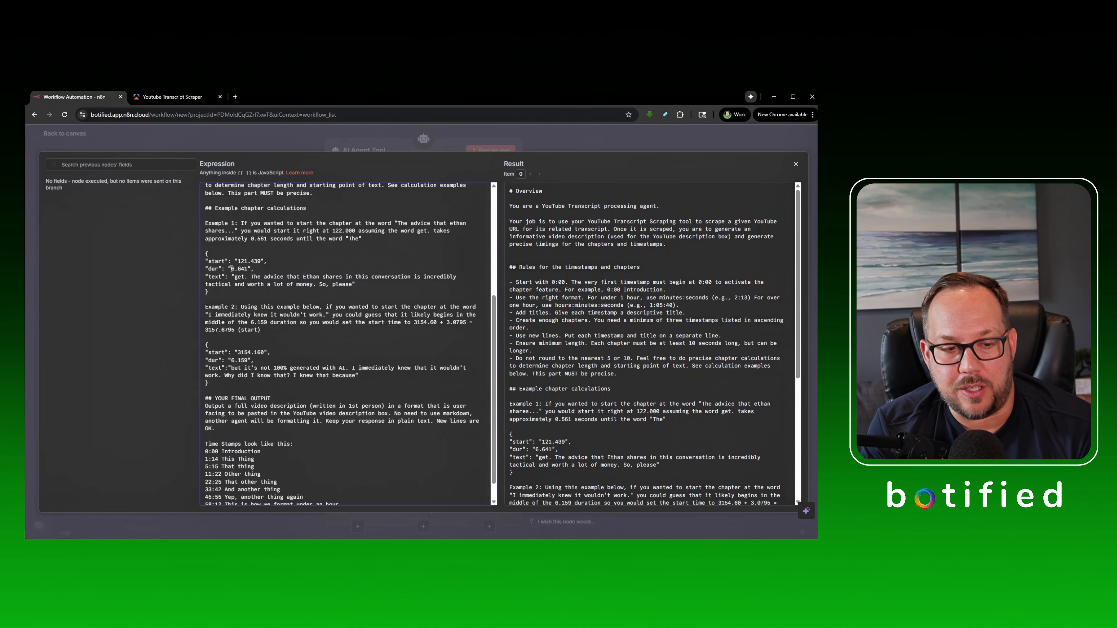
{"action": "left_click_drag", "start_coordinate": [238, 261], "coordinate": [264, 284]}
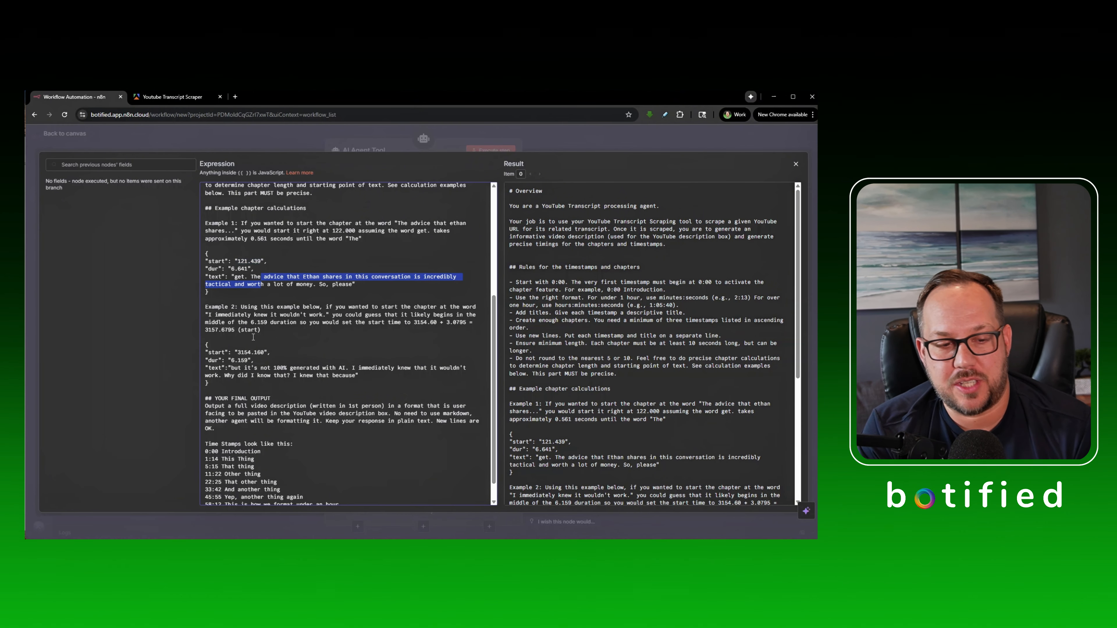